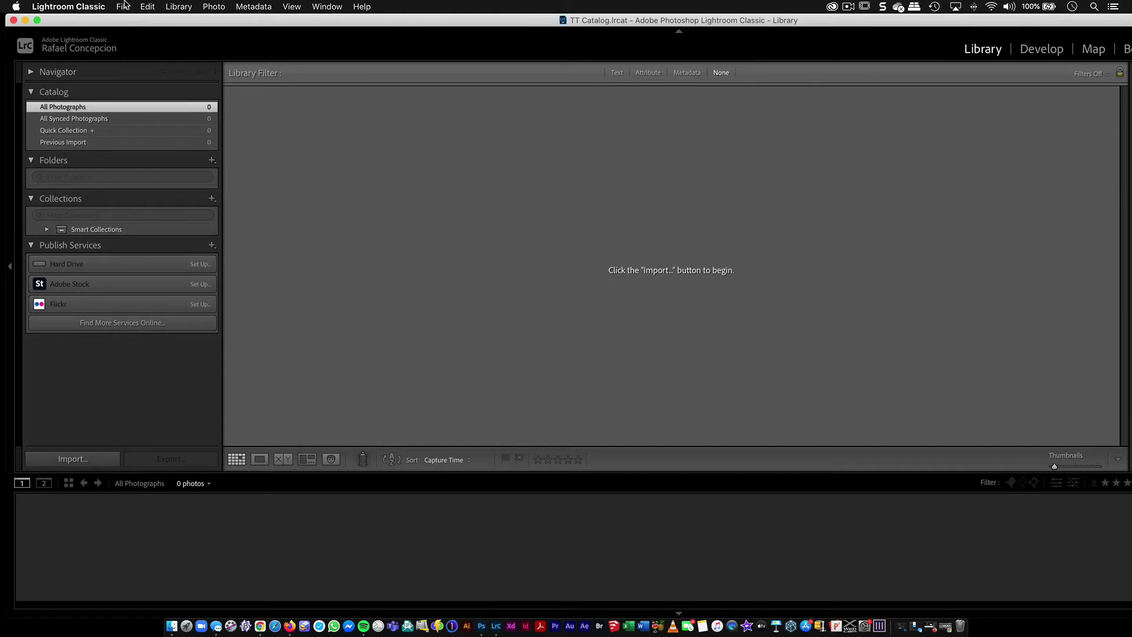
Step: Start a tethered capture session named Studio Session, then cancel camera detection
{"action": "left_click", "coordinate": [123, 6]}
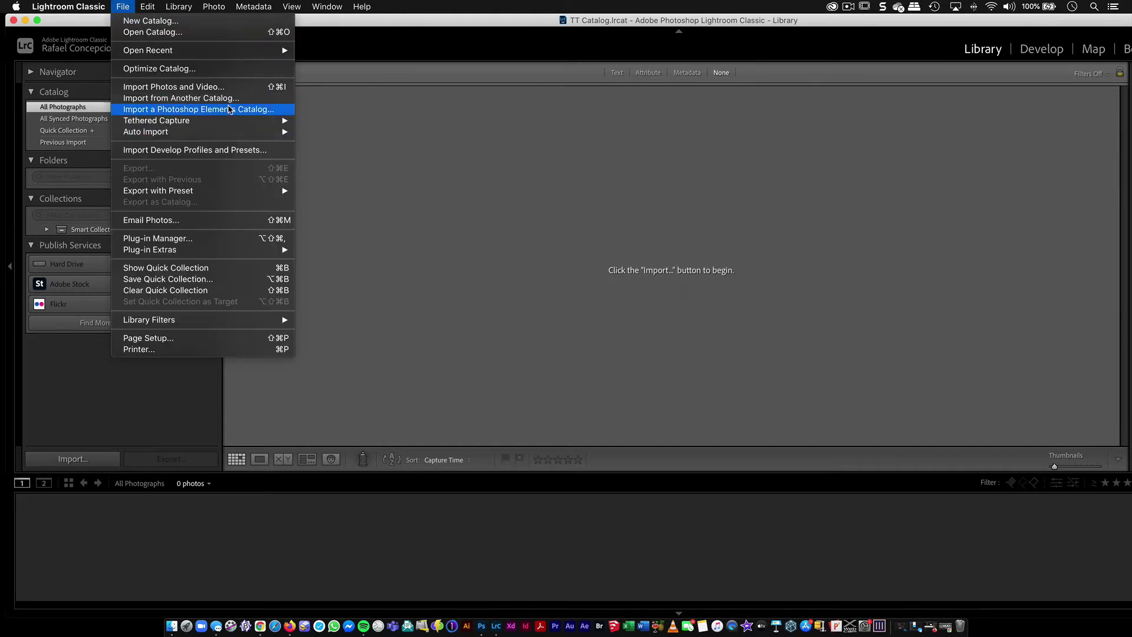
{"action": "mouse_move", "coordinate": [227, 120]}
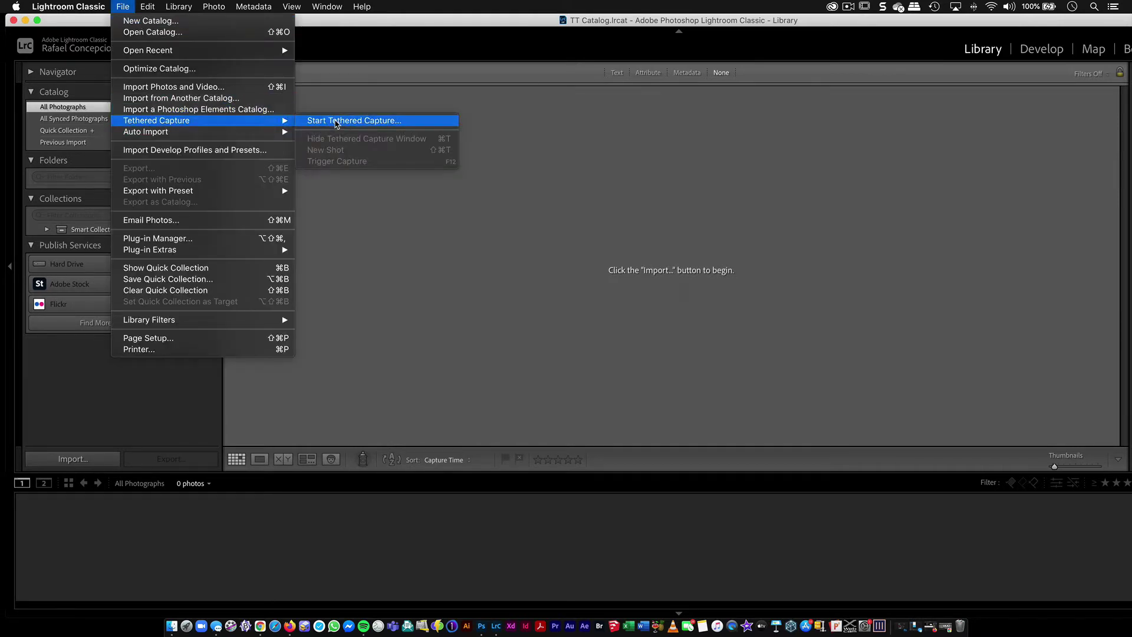
{"action": "left_click", "coordinate": [336, 122]}
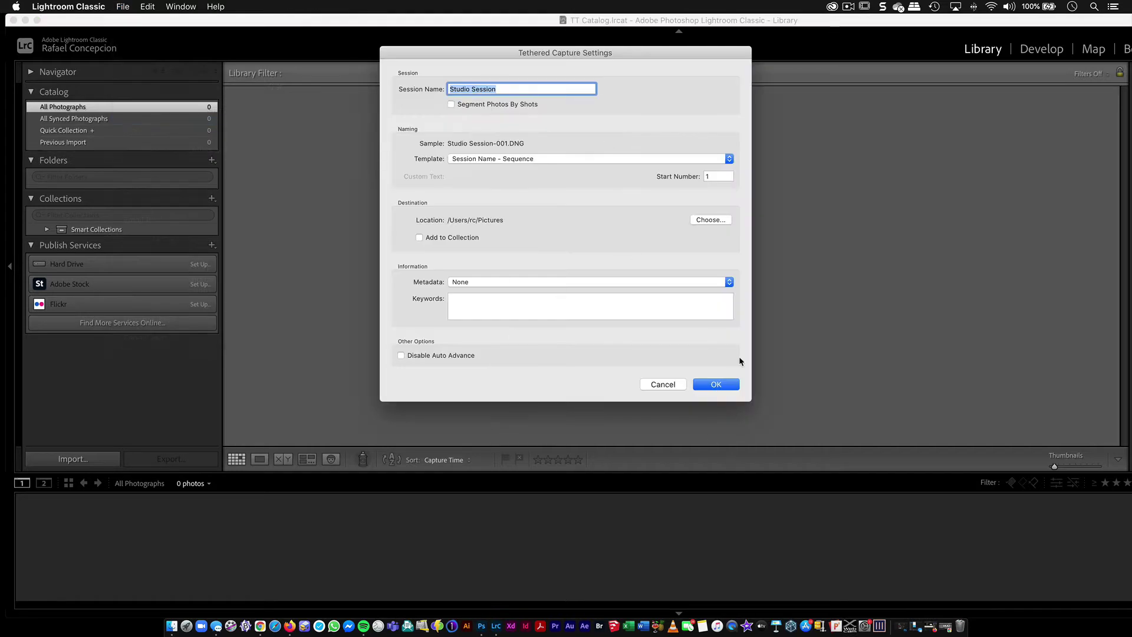
{"action": "left_click", "coordinate": [719, 384]}
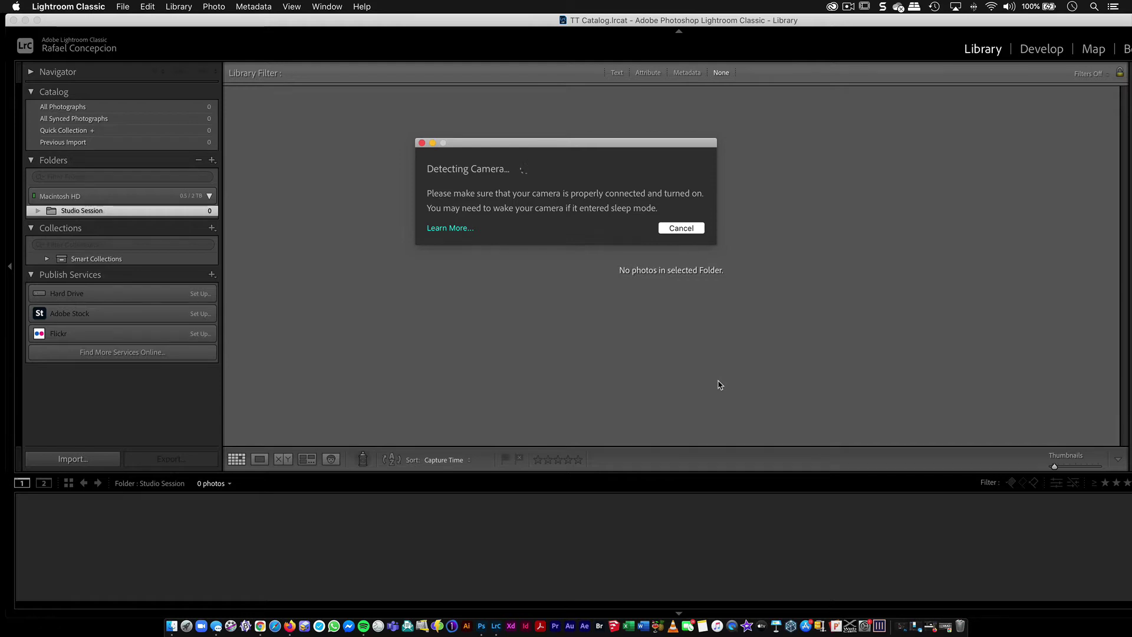
{"action": "left_click", "coordinate": [681, 228]}
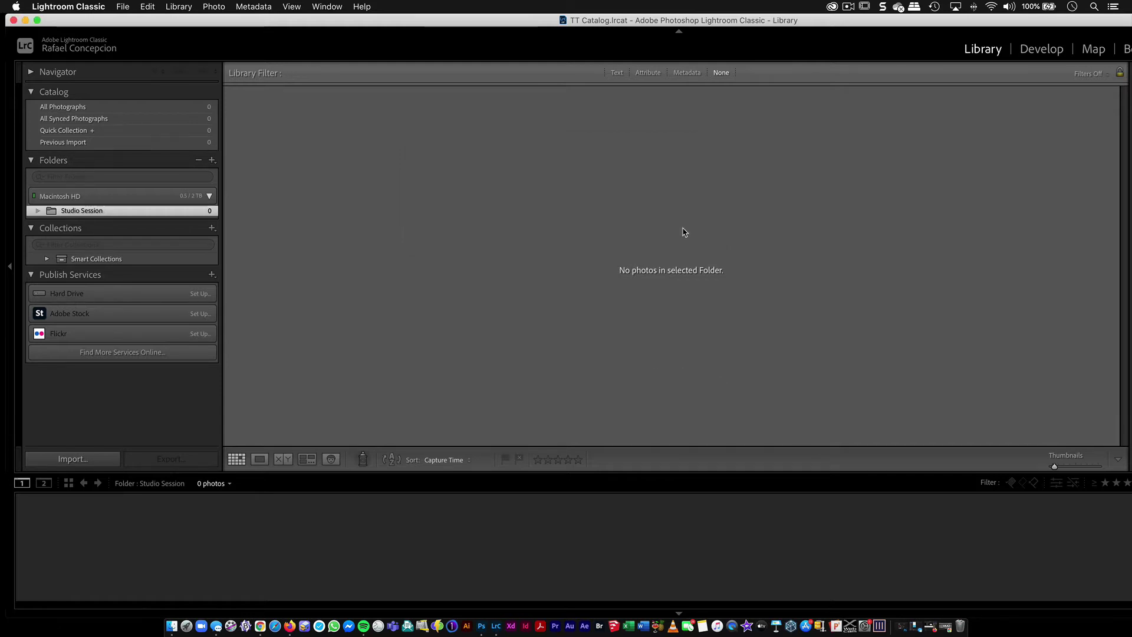
Step: Quit Lightroom Classic and open the Smart Shooter product page on the Tether Tools site
{"action": "left_click", "coordinate": [13, 20]}
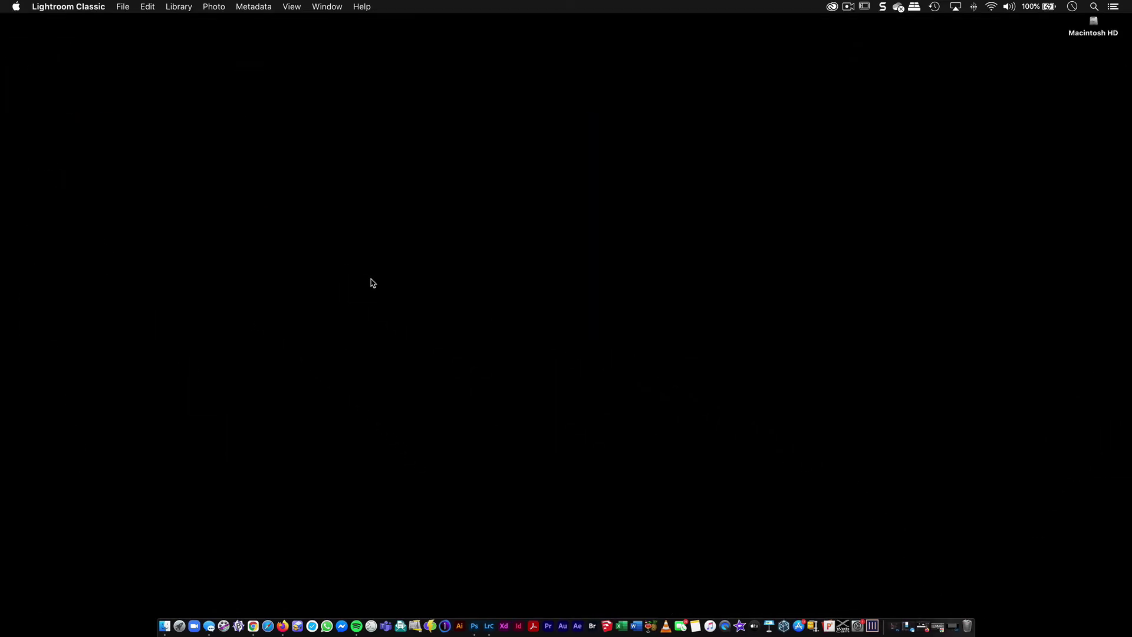
{"action": "left_click", "coordinate": [253, 626]}
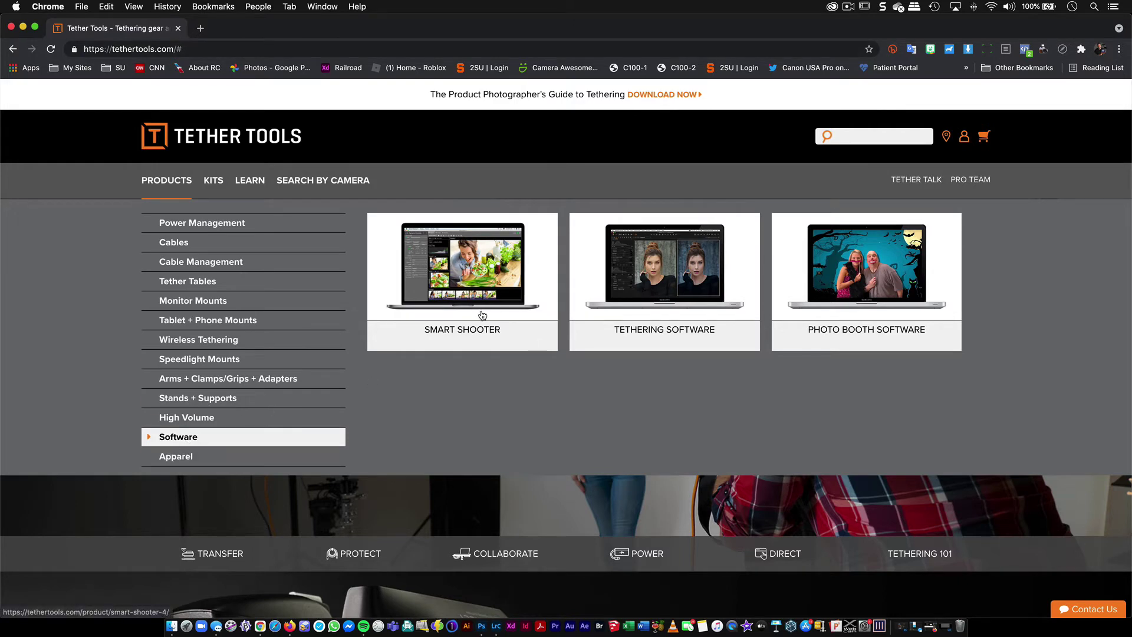
{"action": "left_click", "coordinate": [483, 315]}
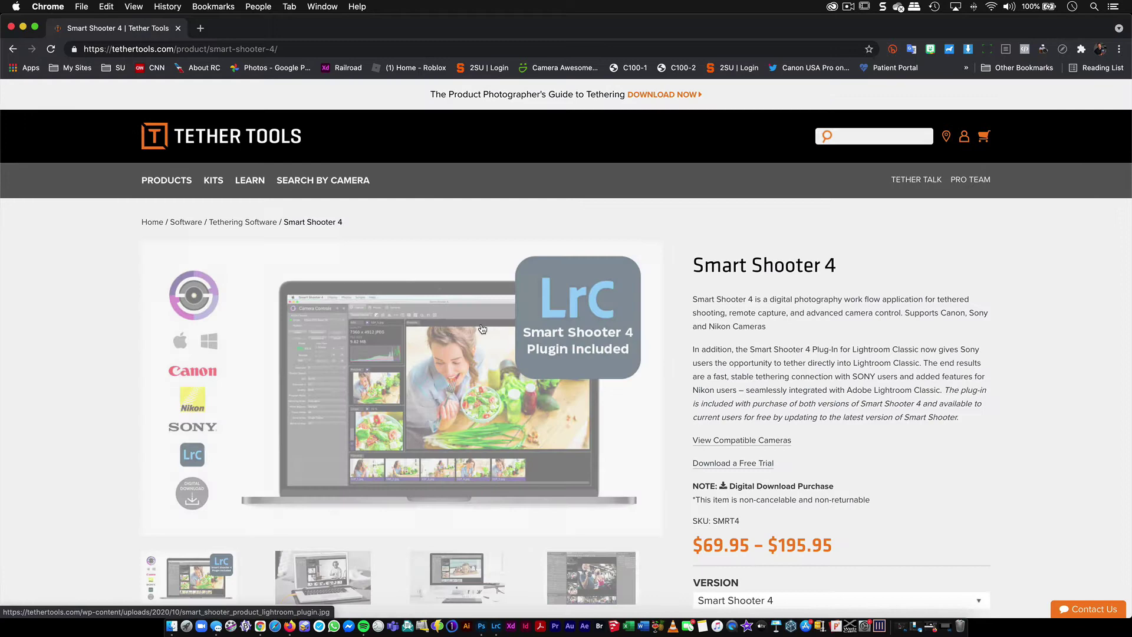
Step: Scroll through the Smart Shooter 4 page showing its $69.95–$195.95 pricing and description
{"action": "scroll", "coordinate": [483, 328], "scroll_direction": "down", "scroll_amount": 3}
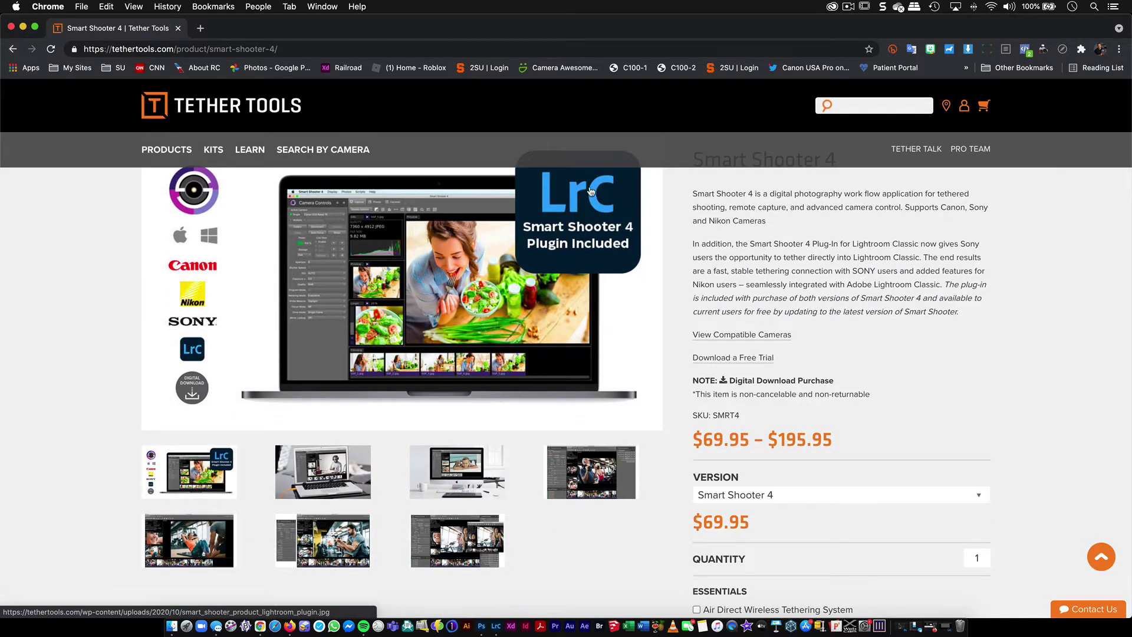
{"action": "scroll", "coordinate": [578, 218], "scroll_direction": "up", "scroll_amount": 2}
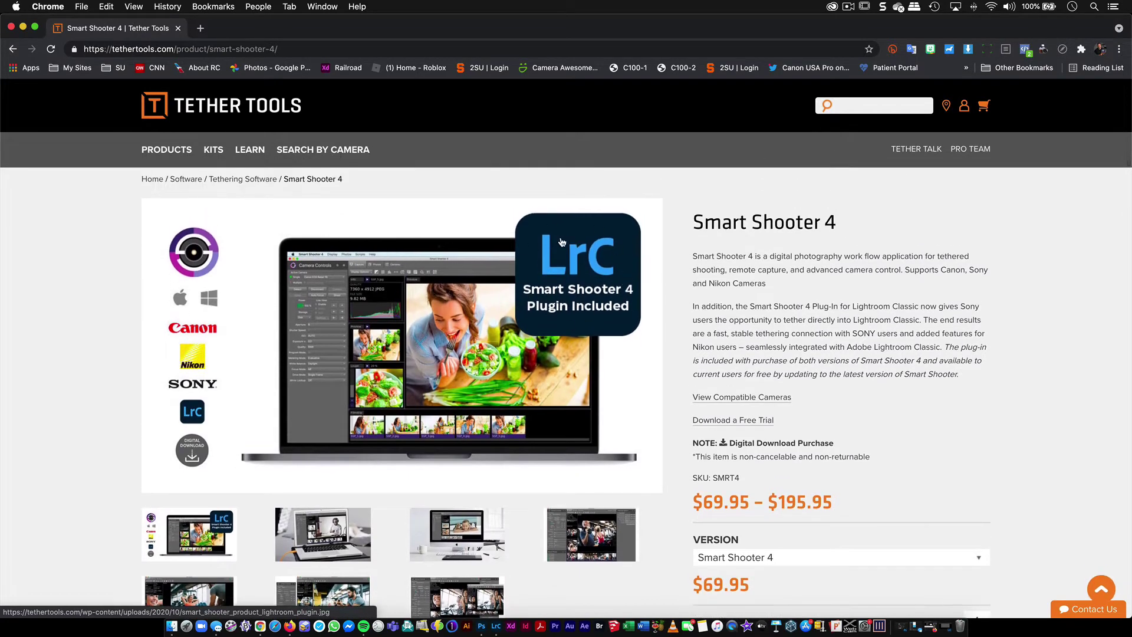
{"action": "scroll", "coordinate": [503, 286], "scroll_direction": "down", "scroll_amount": 5}
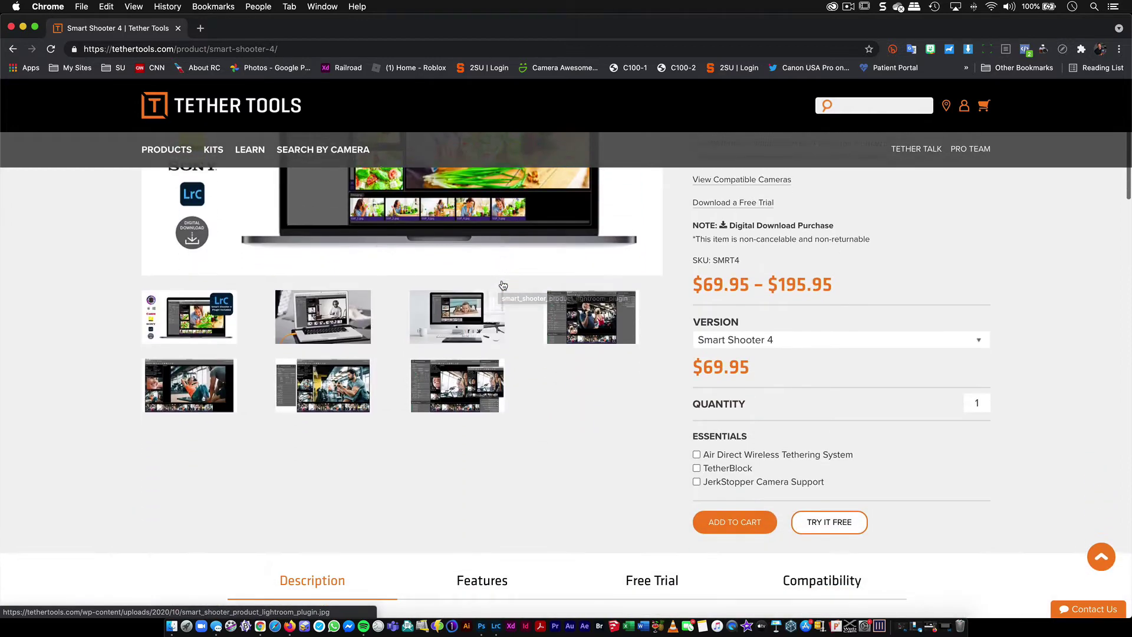
{"action": "scroll", "coordinate": [504, 285], "scroll_direction": "down", "scroll_amount": 1}
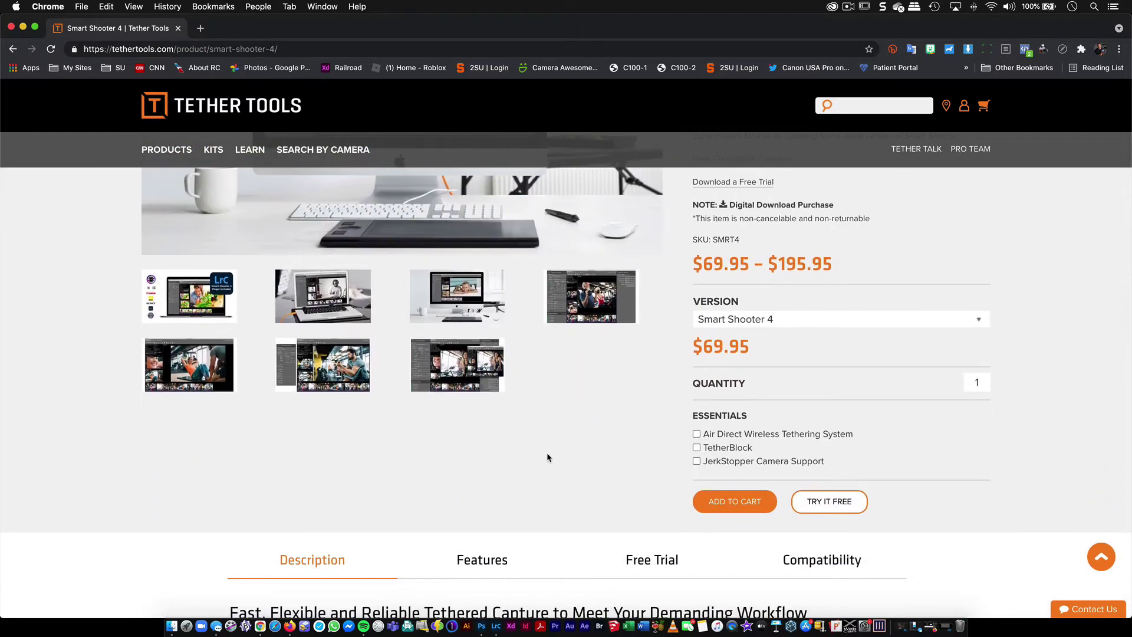
{"action": "scroll", "coordinate": [548, 463], "scroll_direction": "up", "scroll_amount": 3}
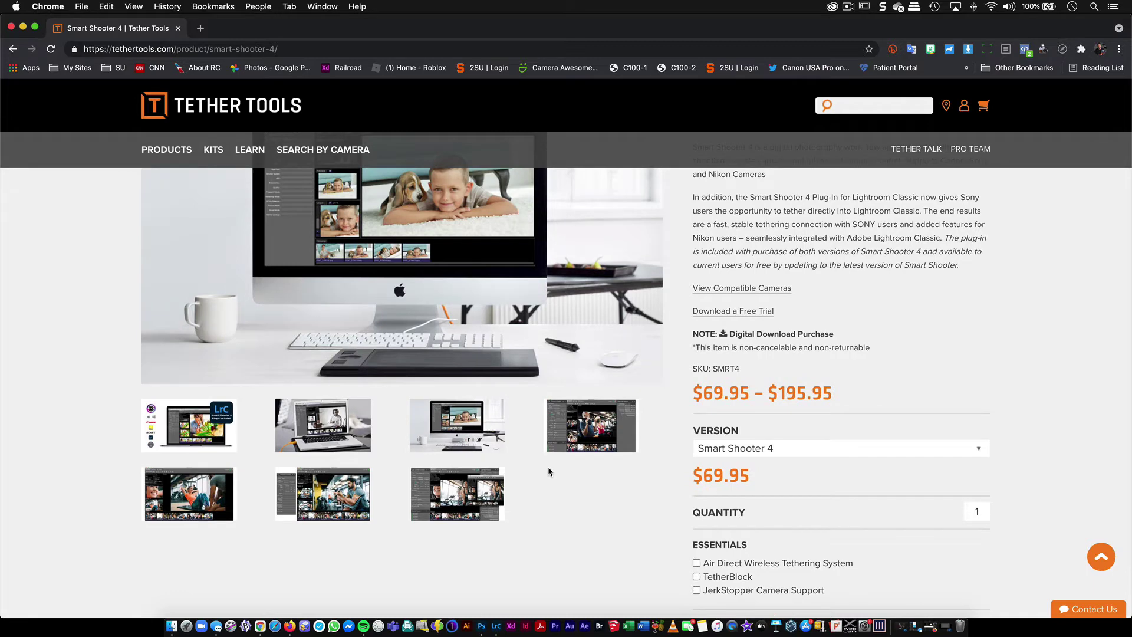
{"action": "scroll", "coordinate": [548, 472], "scroll_direction": "up", "scroll_amount": 2}
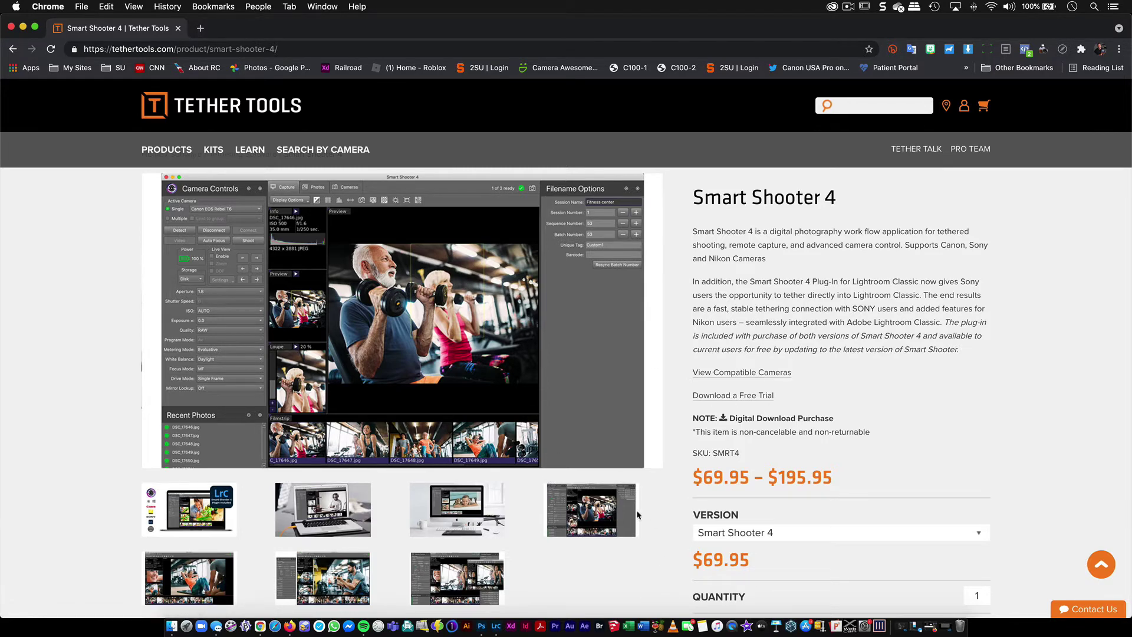
{"action": "scroll", "coordinate": [622, 497], "scroll_direction": "down", "scroll_amount": 3}
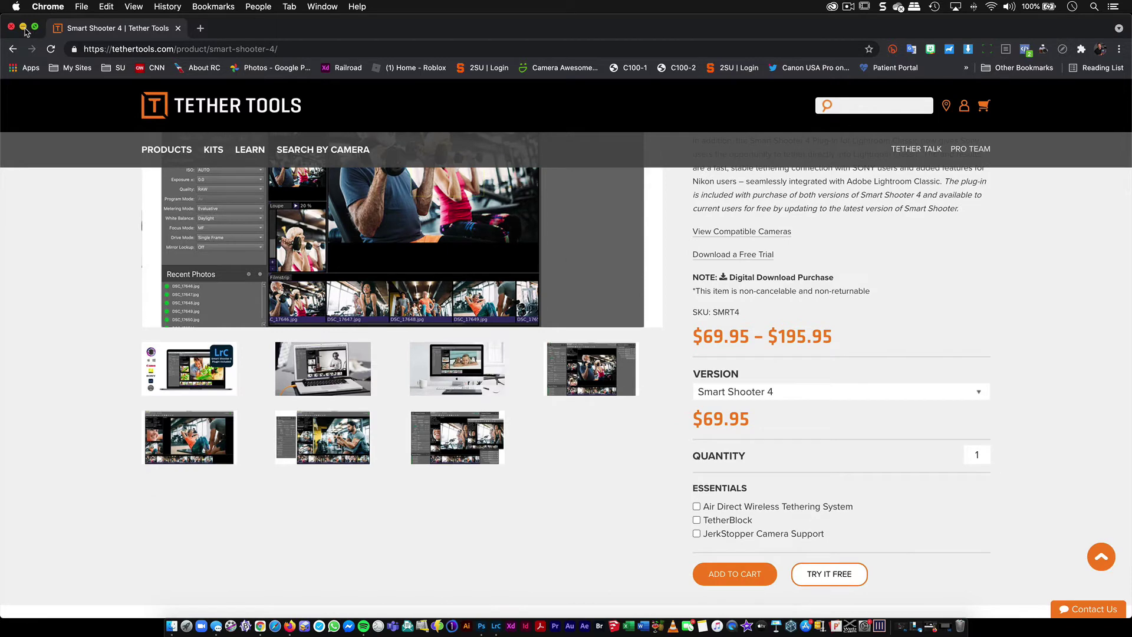
Step: Minimize Chrome and show the Finder Applications folder, scrolled down to Smart Shooter 4
{"action": "left_click", "coordinate": [23, 28]}
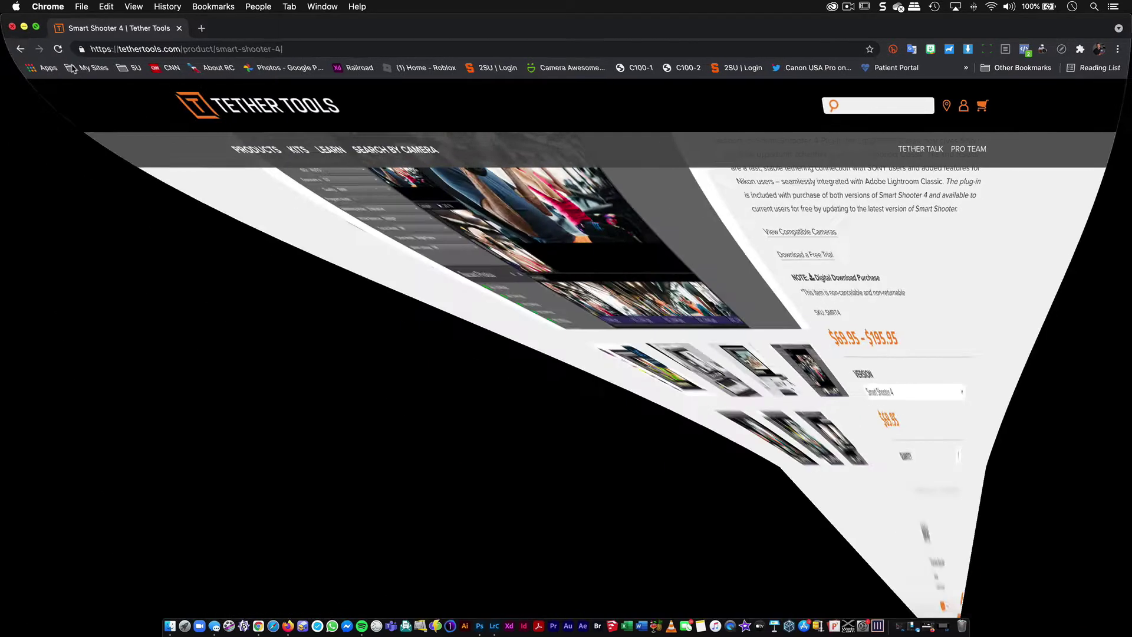
{"action": "left_click", "coordinate": [152, 7]}
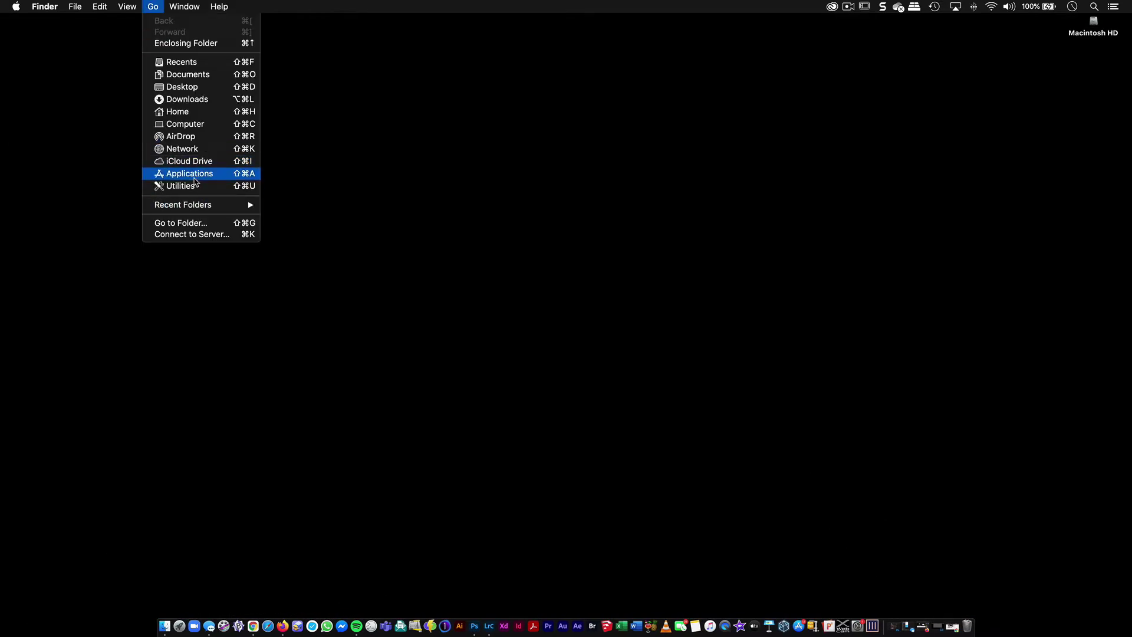
{"action": "left_click", "coordinate": [193, 174]}
{"action": "left_click_drag", "start_coordinate": [796, 24], "coordinate": [460, 49]}
{"action": "scroll", "coordinate": [365, 272], "scroll_direction": "down", "scroll_amount": 10}
{"action": "scroll", "coordinate": [364, 272], "scroll_direction": "down", "scroll_amount": 15}
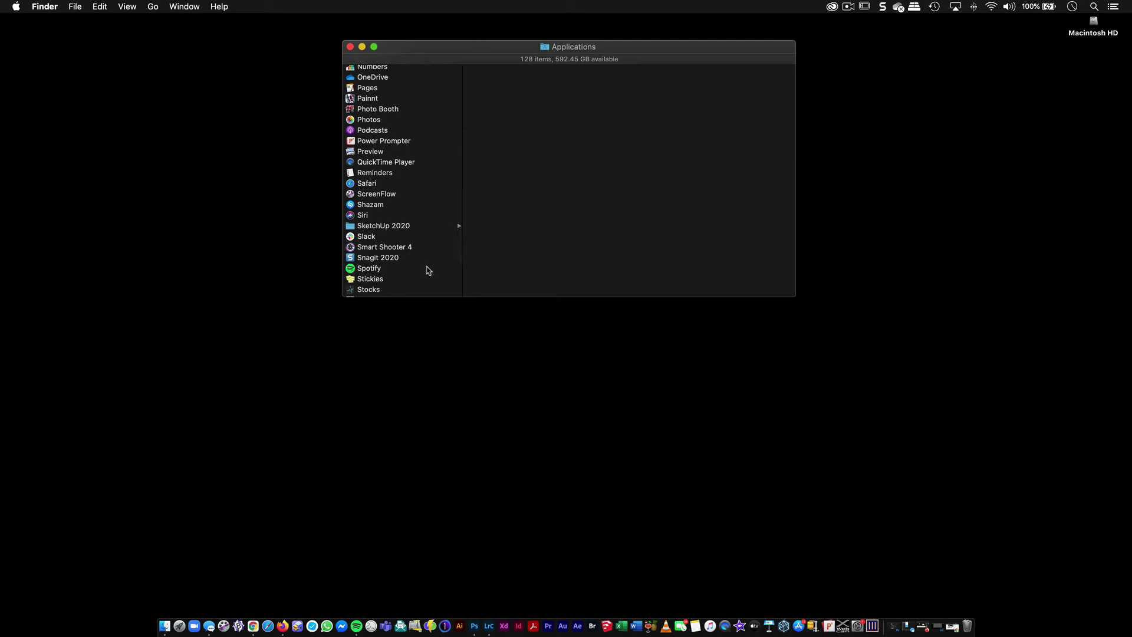
Step: Launch Smart Shooter 4 in trial mode, moving its window to the top-left and enlarging it
{"action": "double_click", "coordinate": [407, 247]}
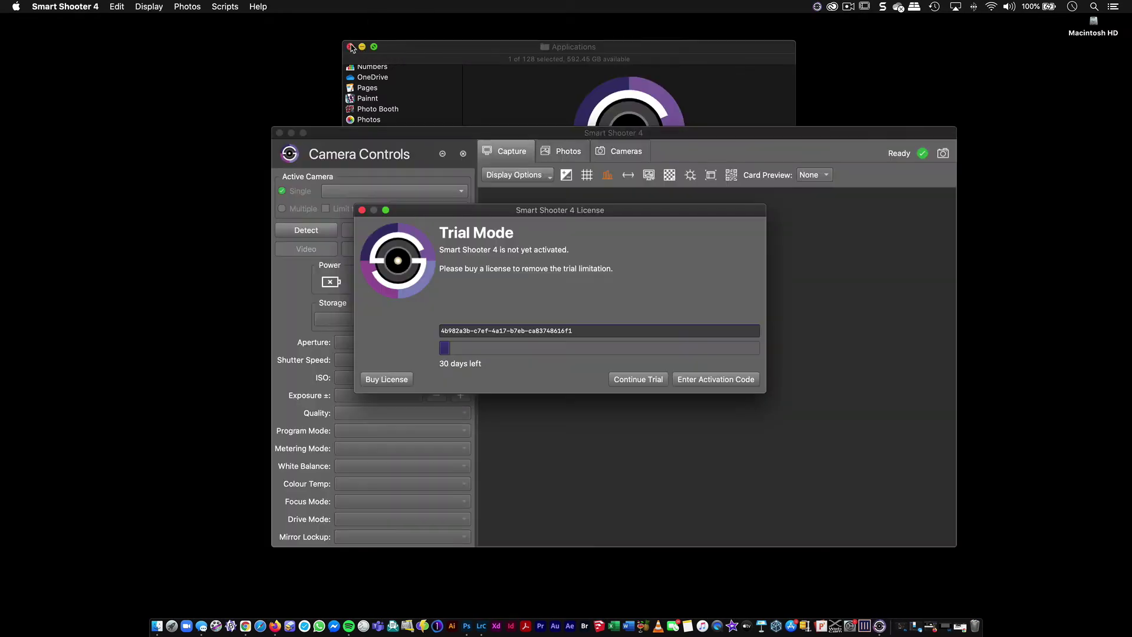
{"action": "left_click", "coordinate": [340, 472]}
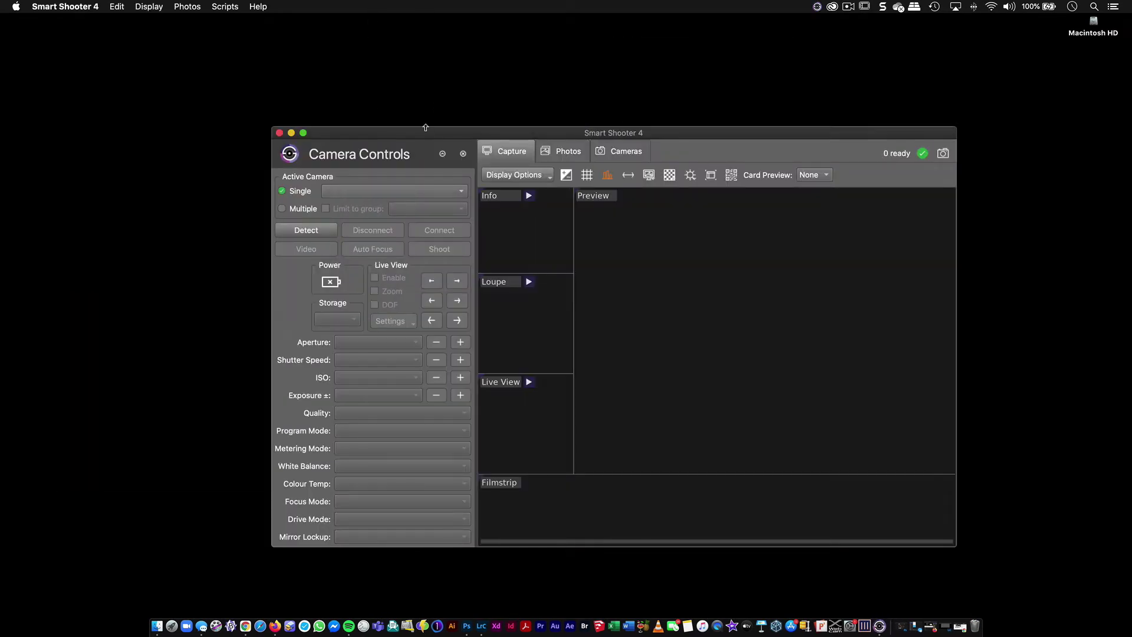
{"action": "left_click_drag", "start_coordinate": [427, 134], "coordinate": [174, 24]}
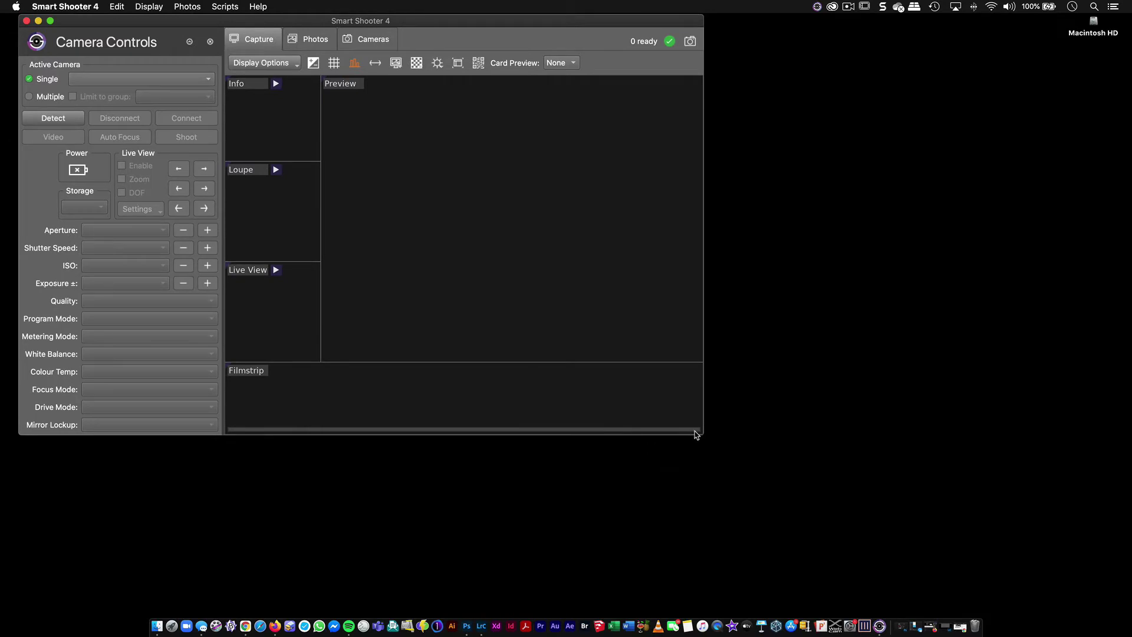
{"action": "left_click_drag", "start_coordinate": [704, 434], "coordinate": [814, 515]}
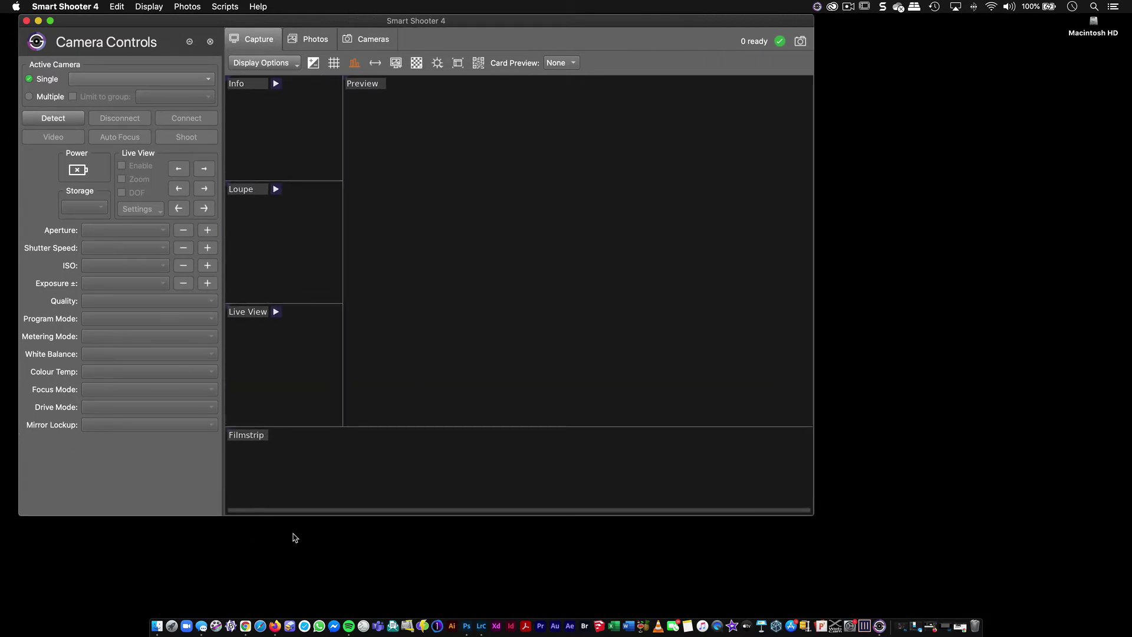
Step: Install the Lightroom plugin from Smart Shooter's Options Lightroom tab and close the confirmation
{"action": "left_click", "coordinate": [60, 7]}
{"action": "left_click", "coordinate": [60, 39]}
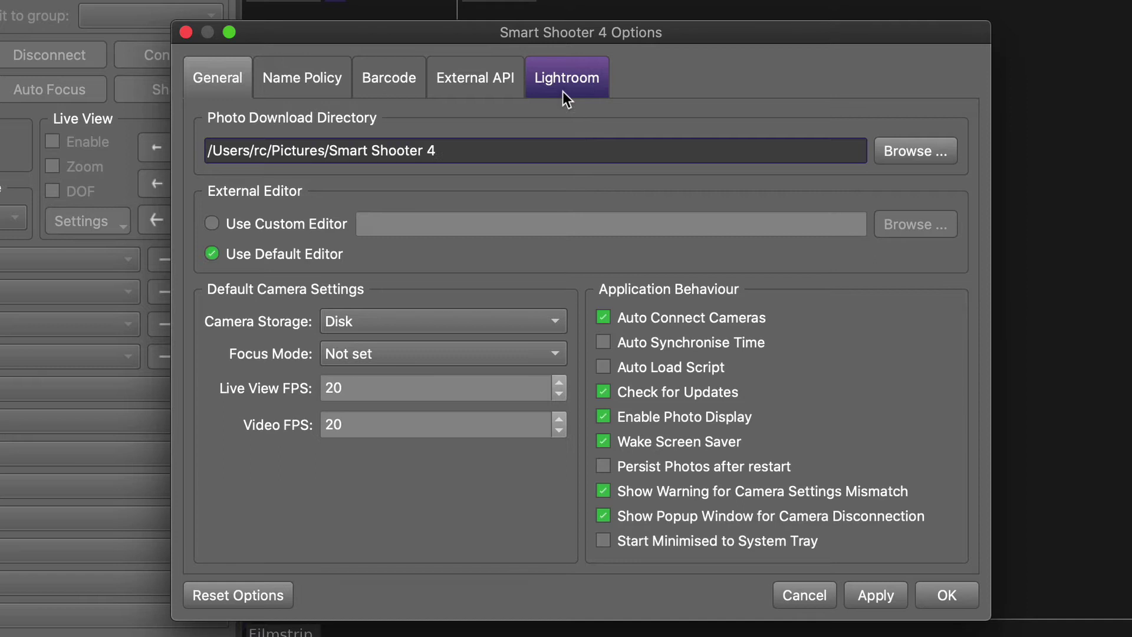
{"action": "left_click", "coordinate": [590, 82]}
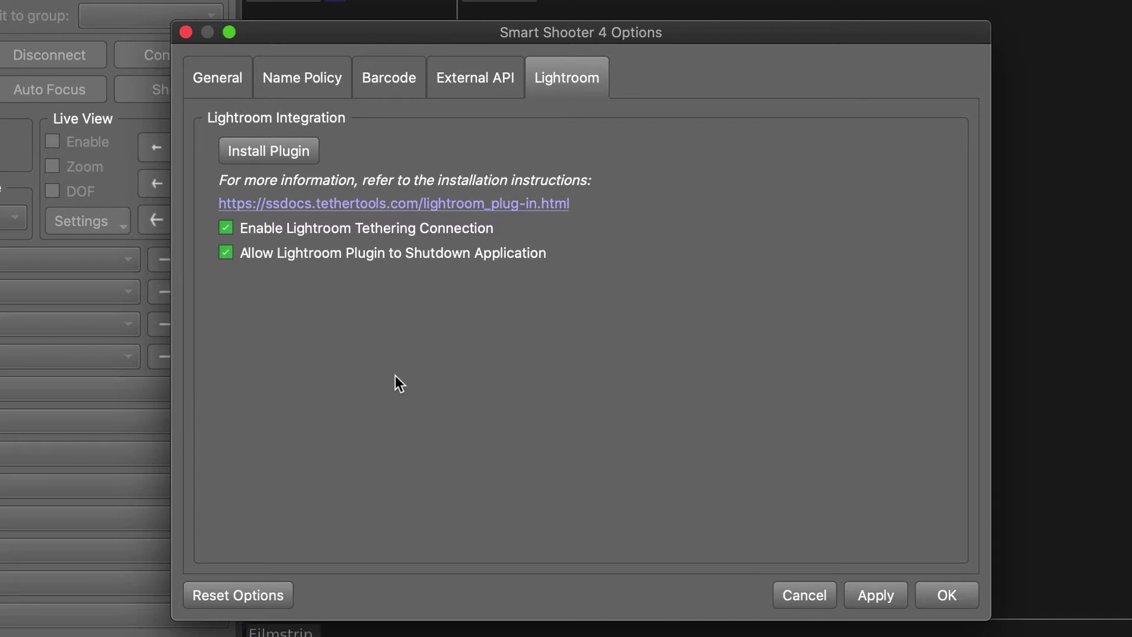
{"action": "left_click", "coordinate": [246, 156]}
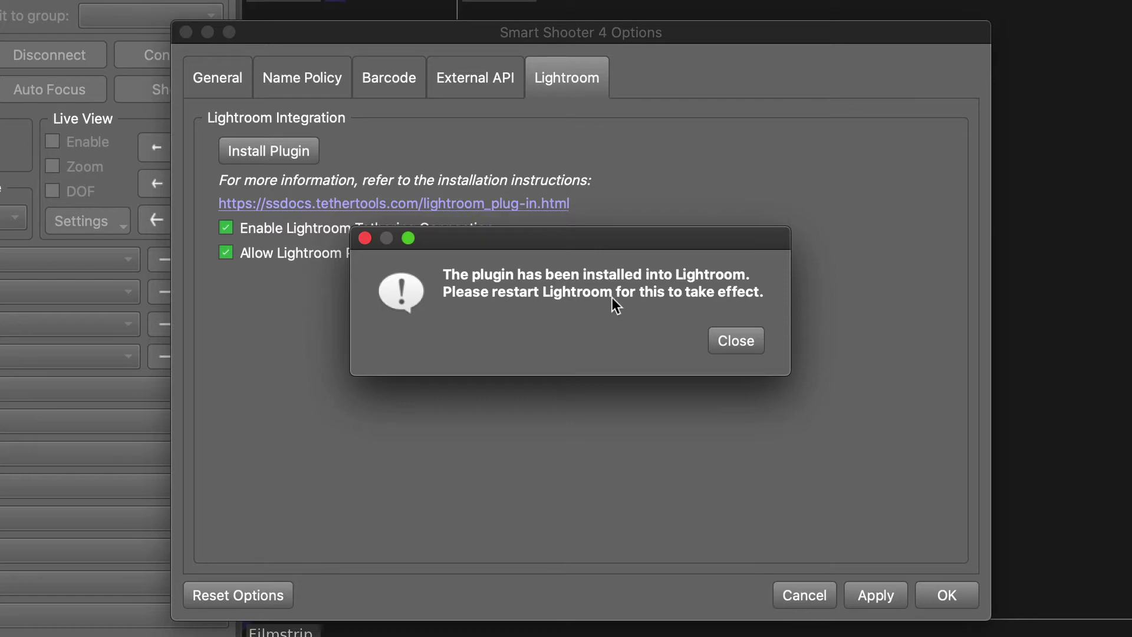
{"action": "left_click", "coordinate": [740, 347]}
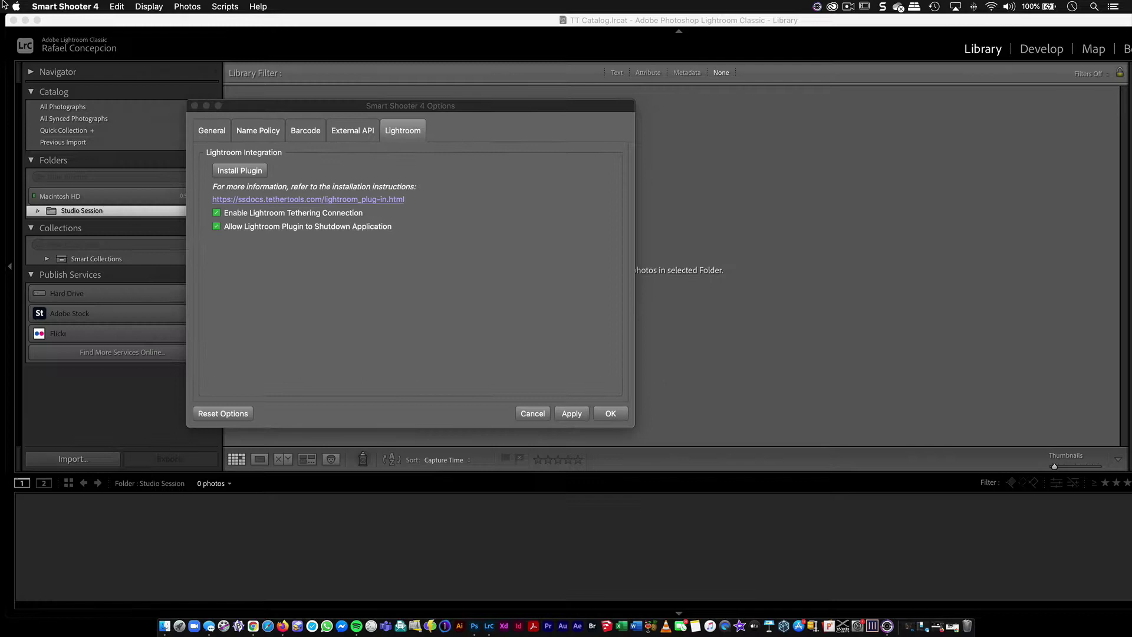
Step: Quit Lightroom Classic so the newly installed plugin takes effect
{"action": "left_click", "coordinate": [77, 186]}
{"action": "left_click", "coordinate": [68, 7]}
{"action": "left_click", "coordinate": [127, 150]}
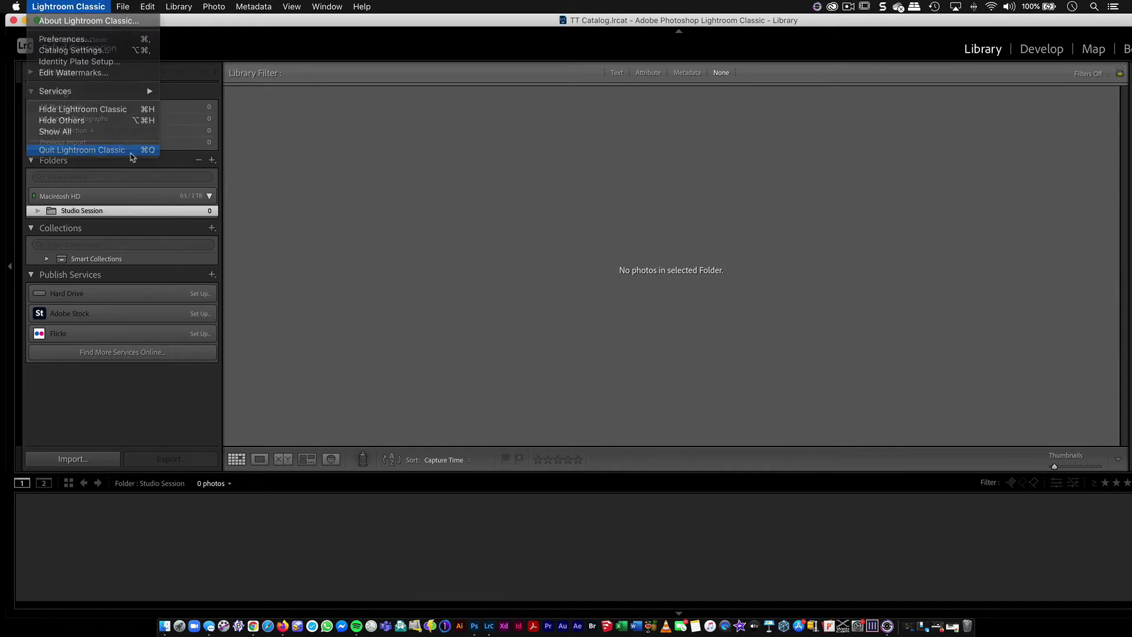
{"action": "left_click", "coordinate": [697, 214]}
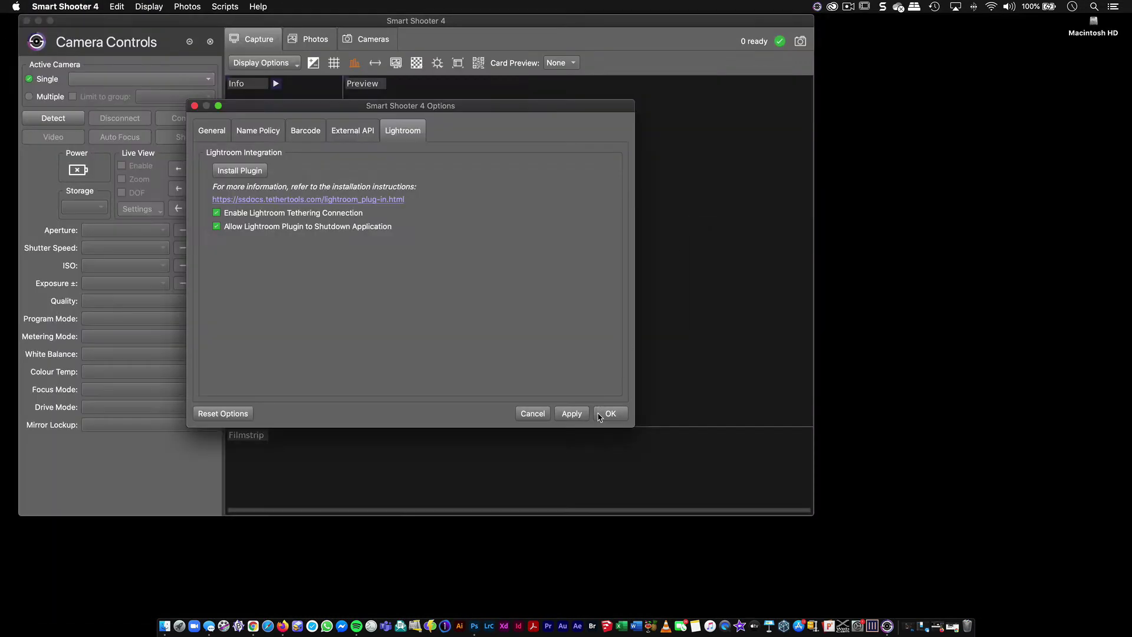
Step: Accept the Smart Shooter options and relaunch Lightroom with TT Catalog
{"action": "left_click", "coordinate": [575, 415]}
{"action": "left_click", "coordinate": [610, 415]}
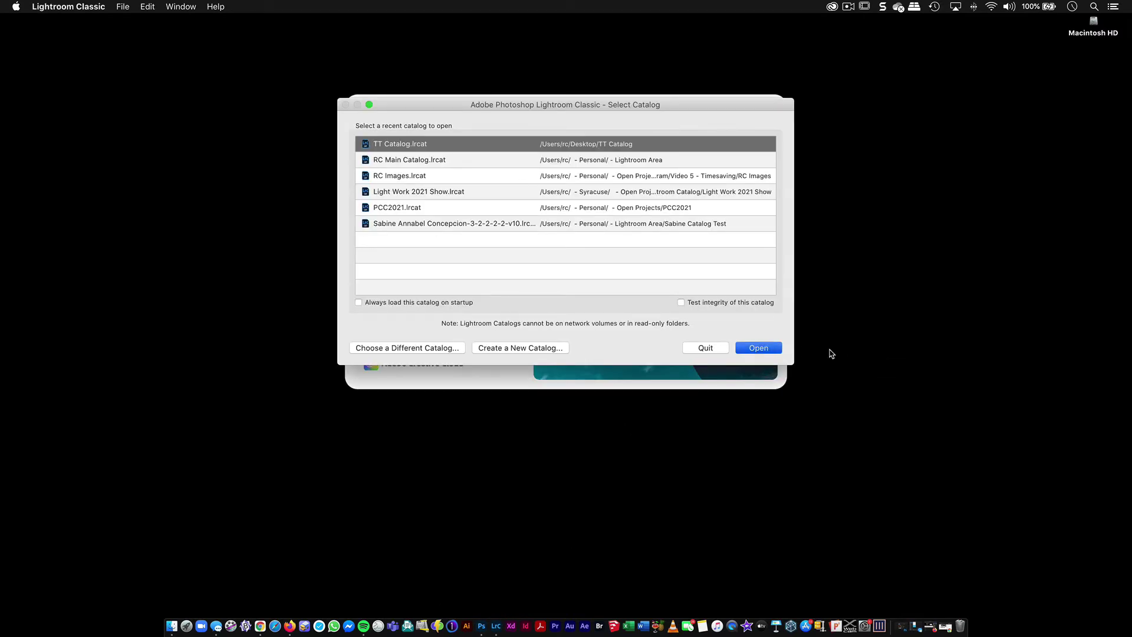
{"action": "key", "text": "Return"}
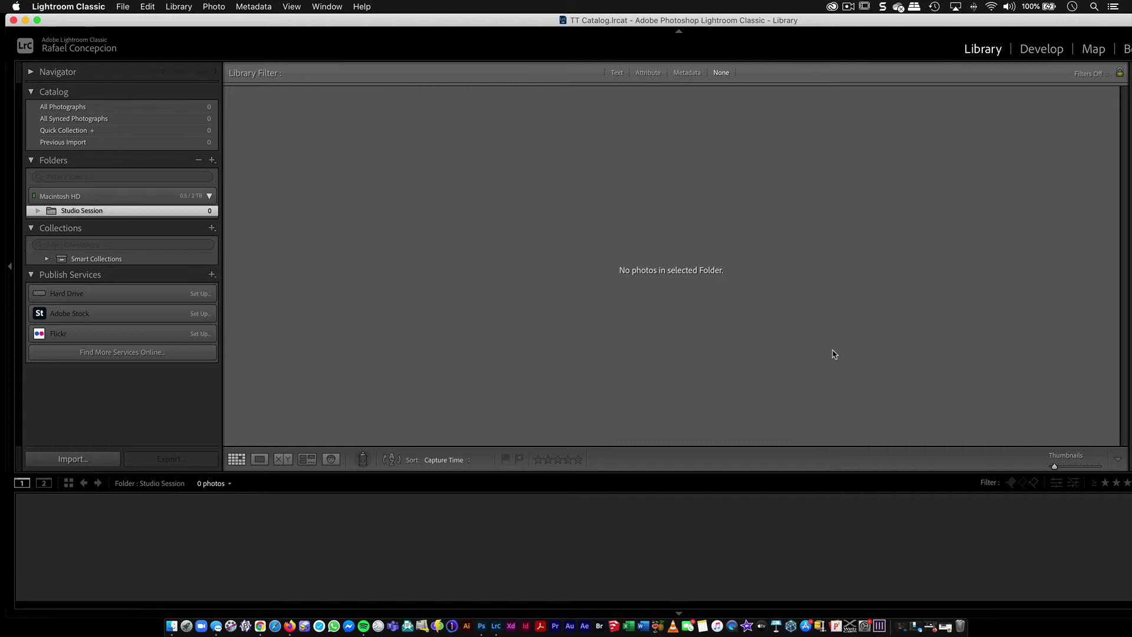
Step: Verify in the Plug-in Manager that Smart Shooter 4 (4.18.0.0) is installed and enabled
{"action": "left_click", "coordinate": [121, 6]}
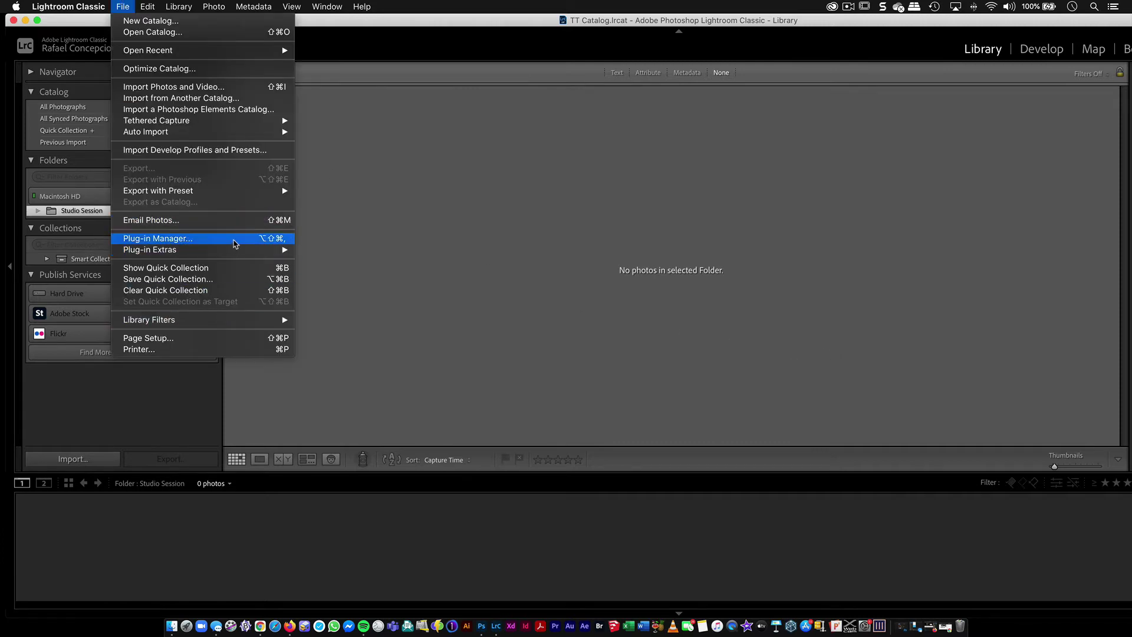
{"action": "left_click", "coordinate": [235, 240]}
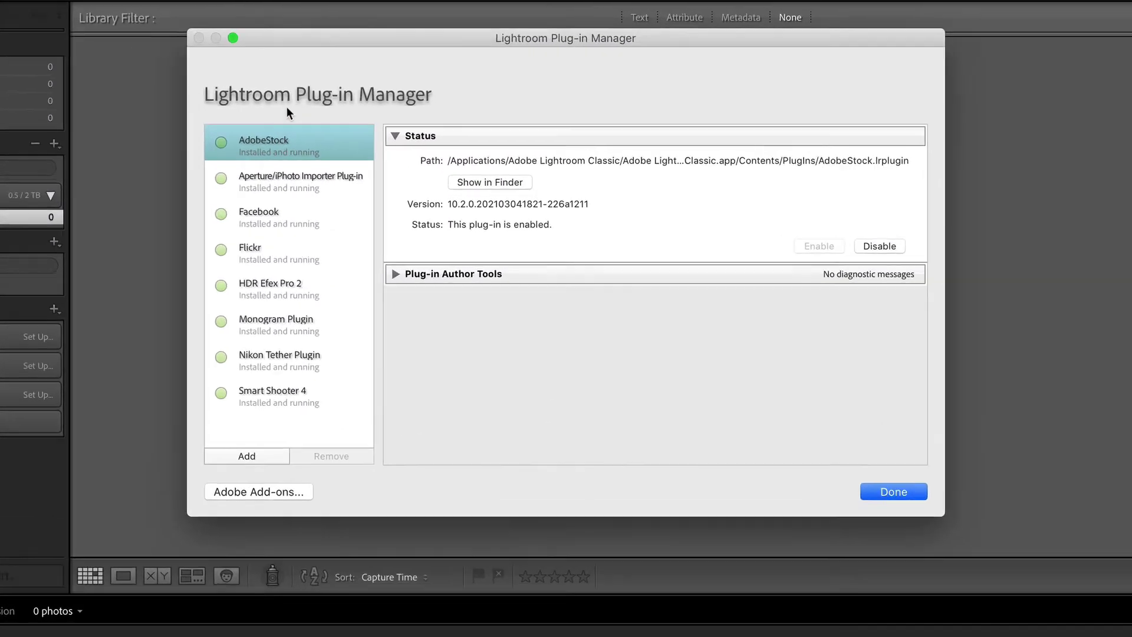
{"action": "left_click", "coordinate": [270, 392]}
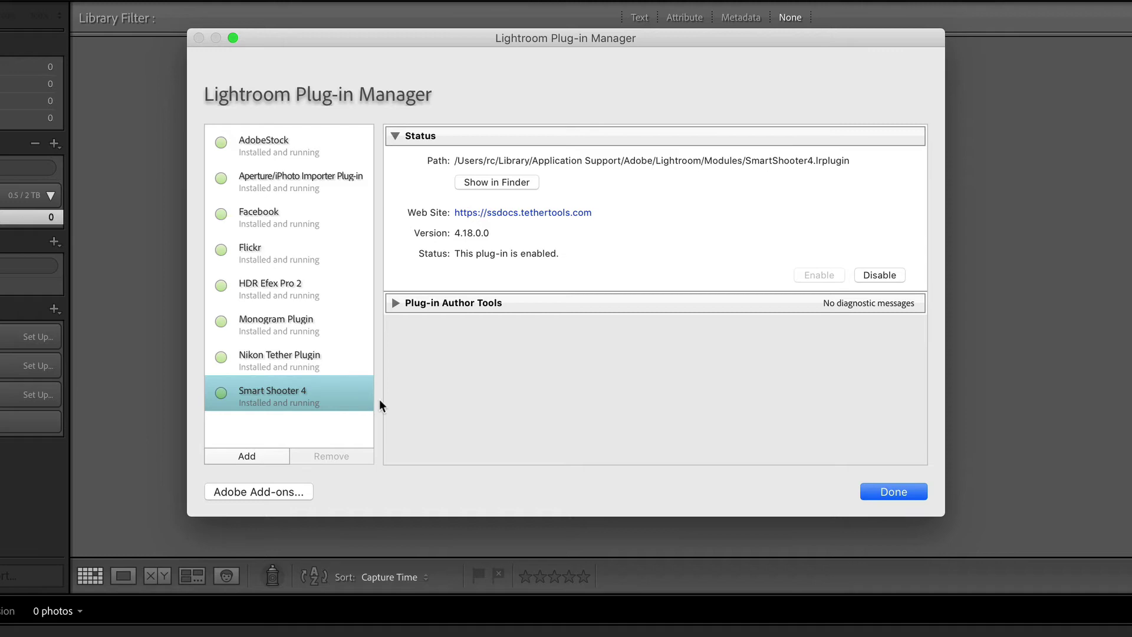
{"action": "left_click", "coordinate": [881, 490]}
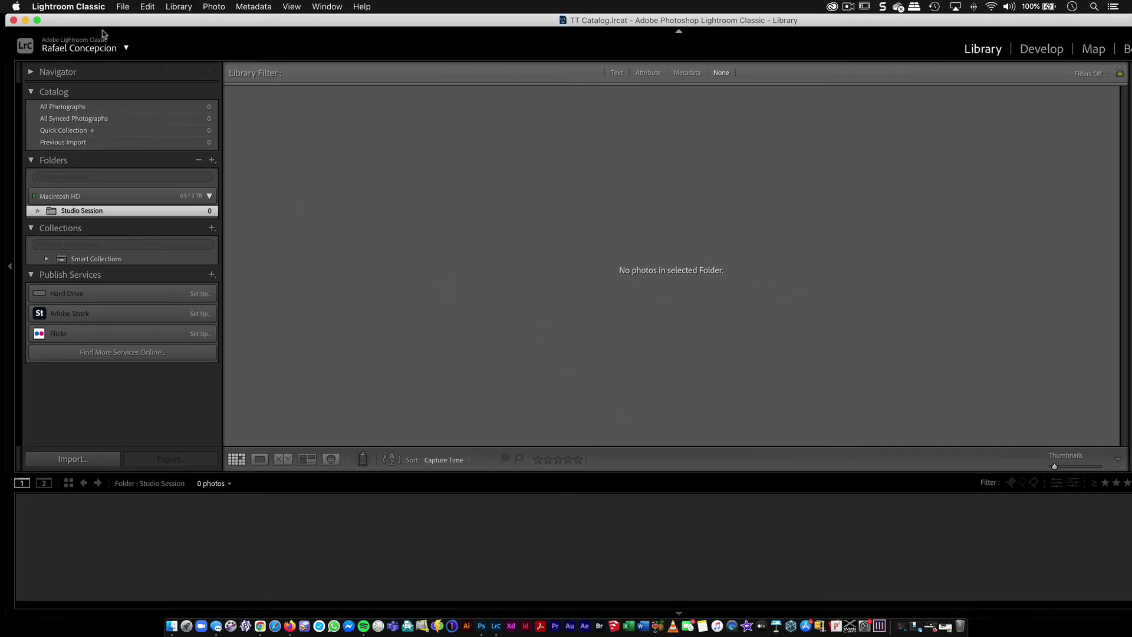
{"action": "left_click", "coordinate": [123, 6]}
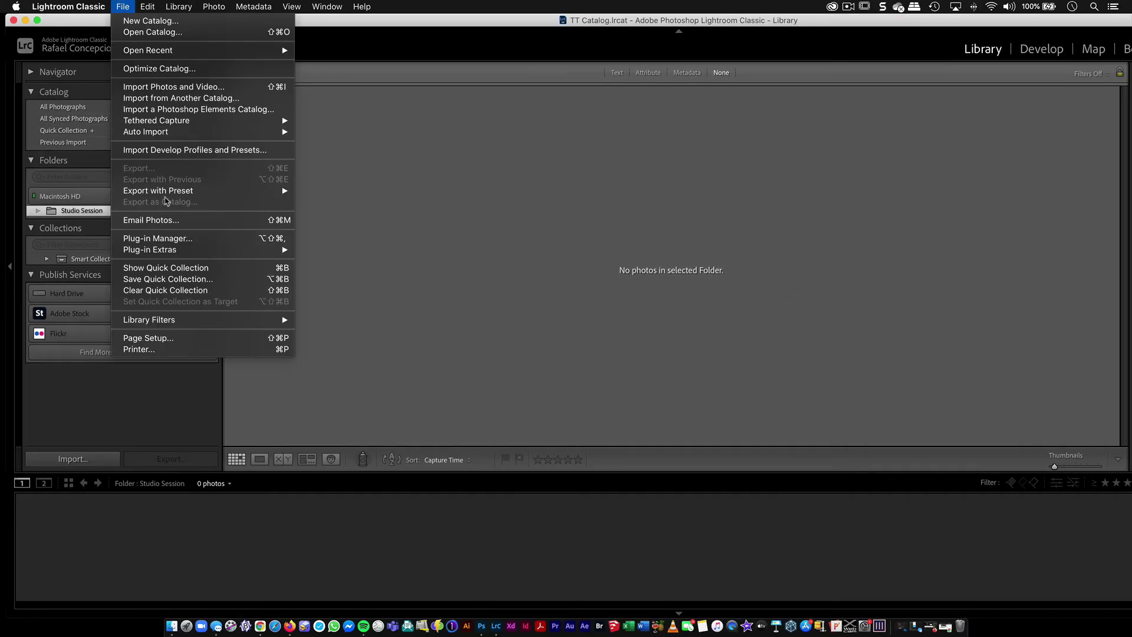
Step: Open Tethered Capture Settings and set the destination location to /Users/rc/Desktop
{"action": "mouse_move", "coordinate": [156, 120]}
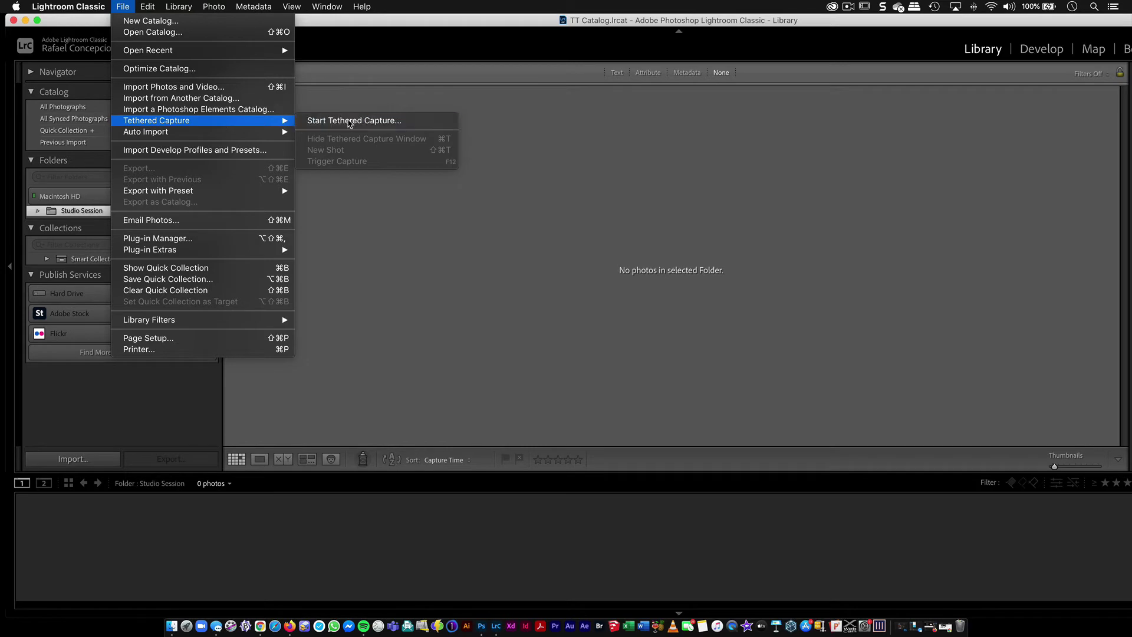
{"action": "left_click", "coordinate": [347, 122]}
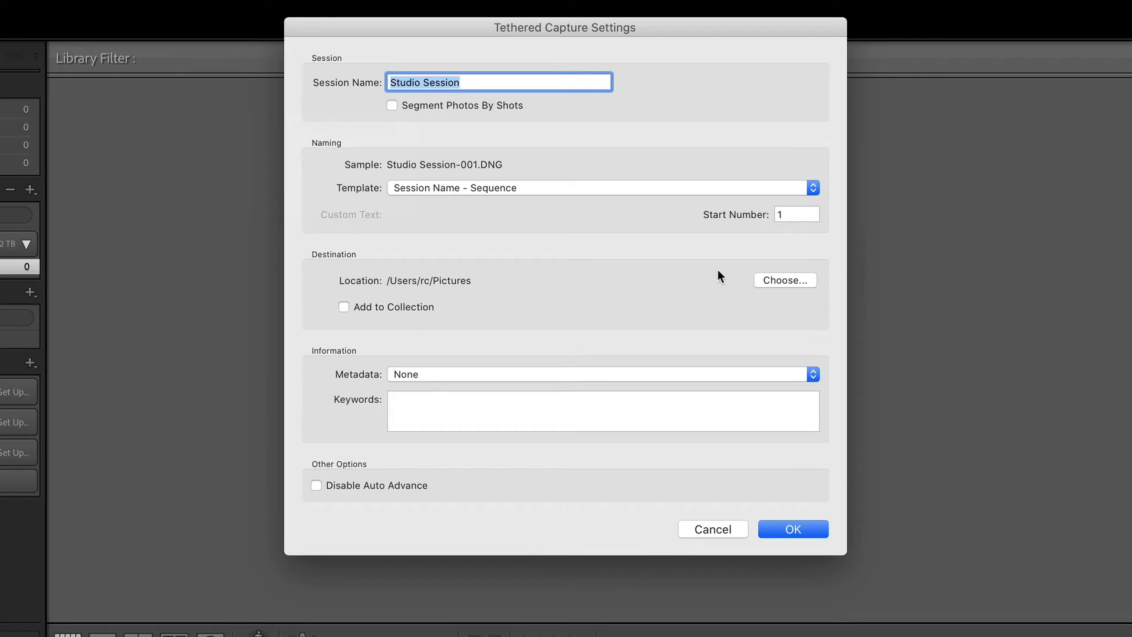
{"action": "left_click", "coordinate": [791, 287]}
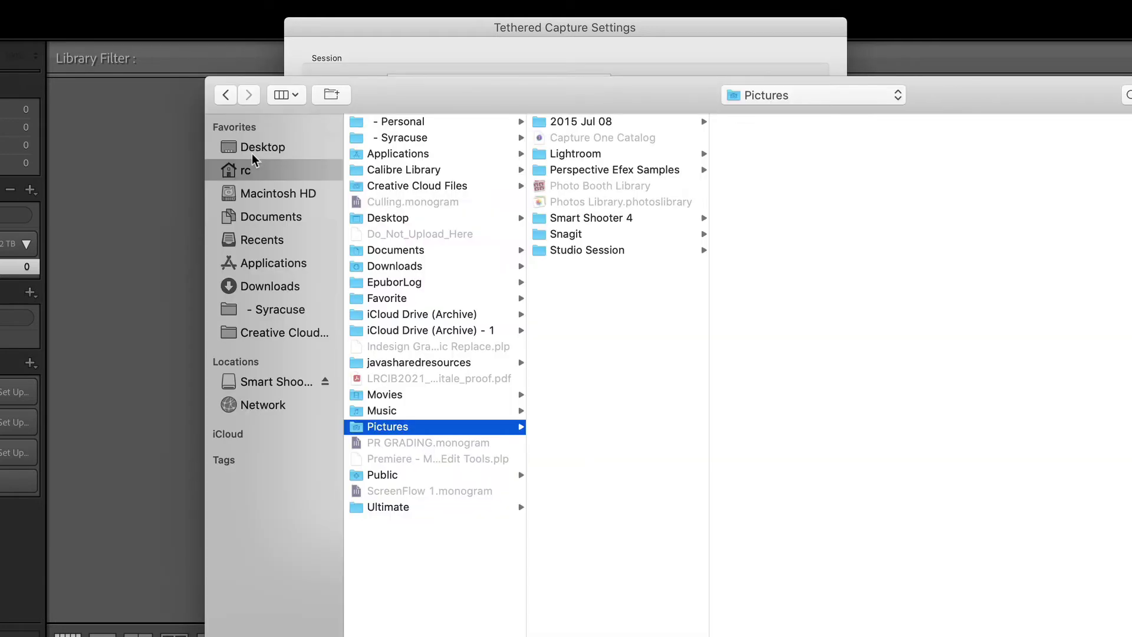
{"action": "left_click", "coordinate": [252, 148]}
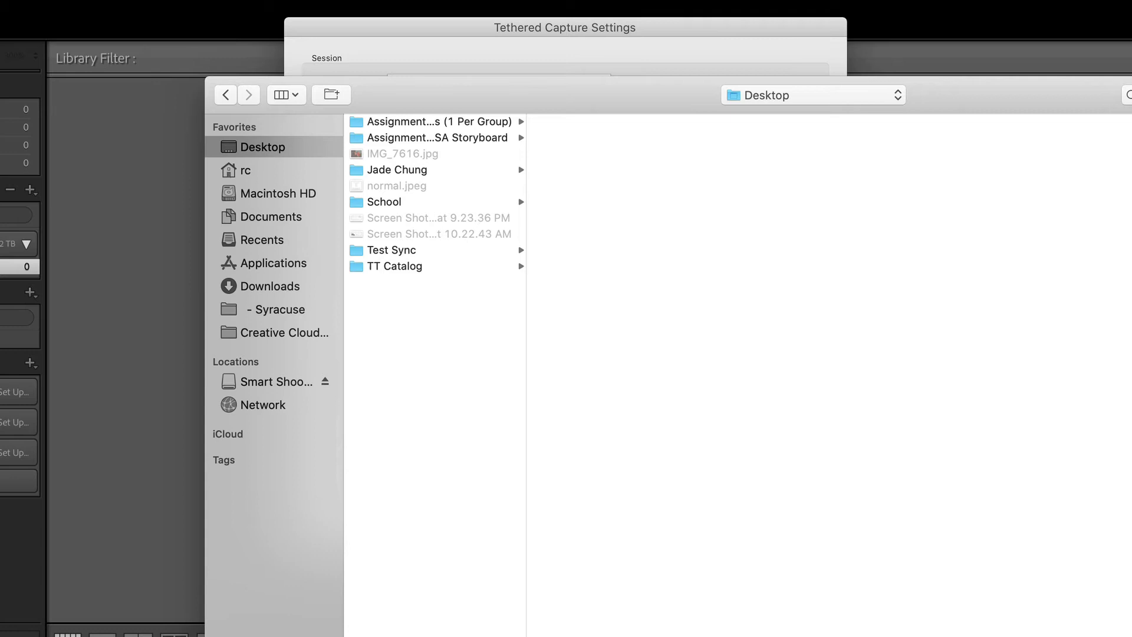
{"action": "key", "text": "Return"}
{"action": "left_click", "coordinate": [499, 83]}
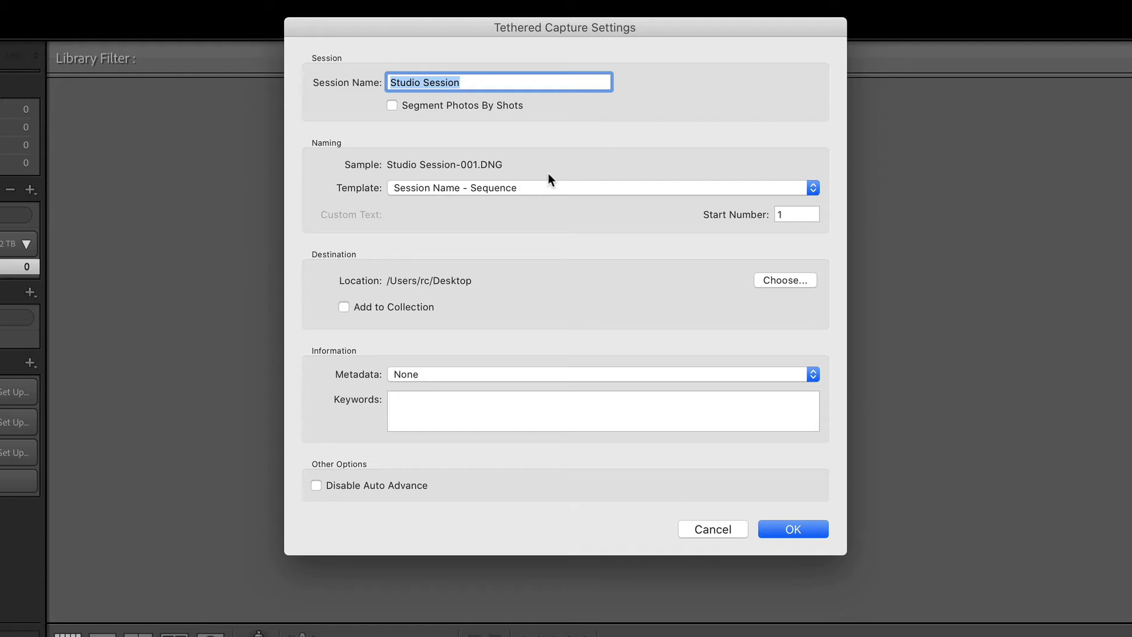
Step: Name the tethered session Sample_Studio, making the sample file name Sample_Studio-001.DNG
{"action": "type", "text": "I Lov K"}
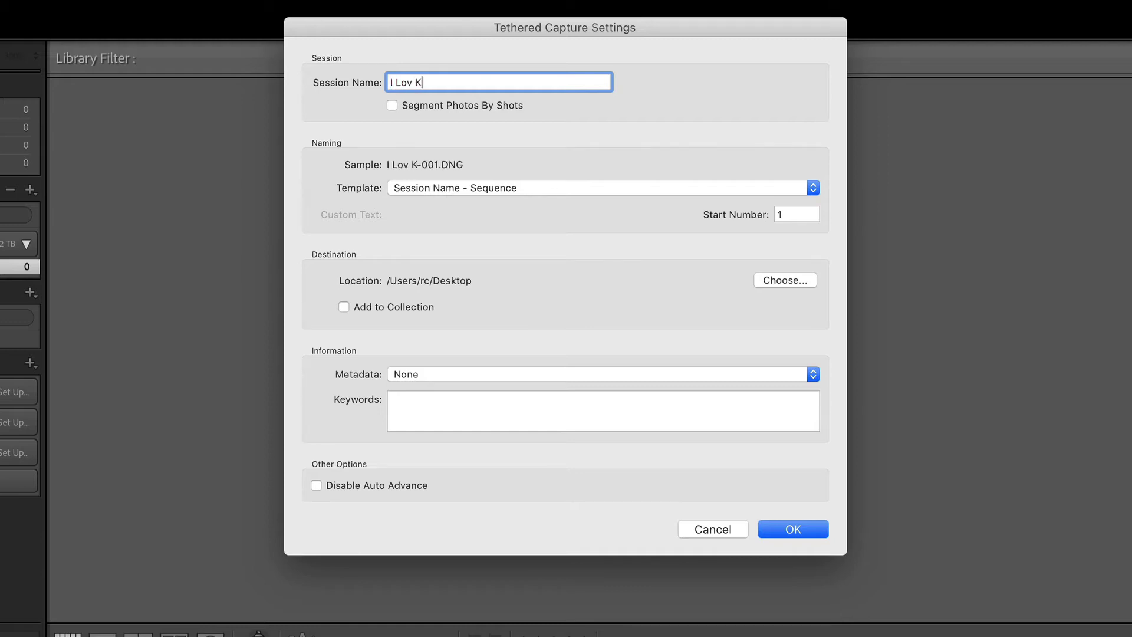
{"action": "key", "text": "BackSpace"}
{"action": "key", "text": "BackSpace"}
{"action": "type", "text": "e Katrin"}
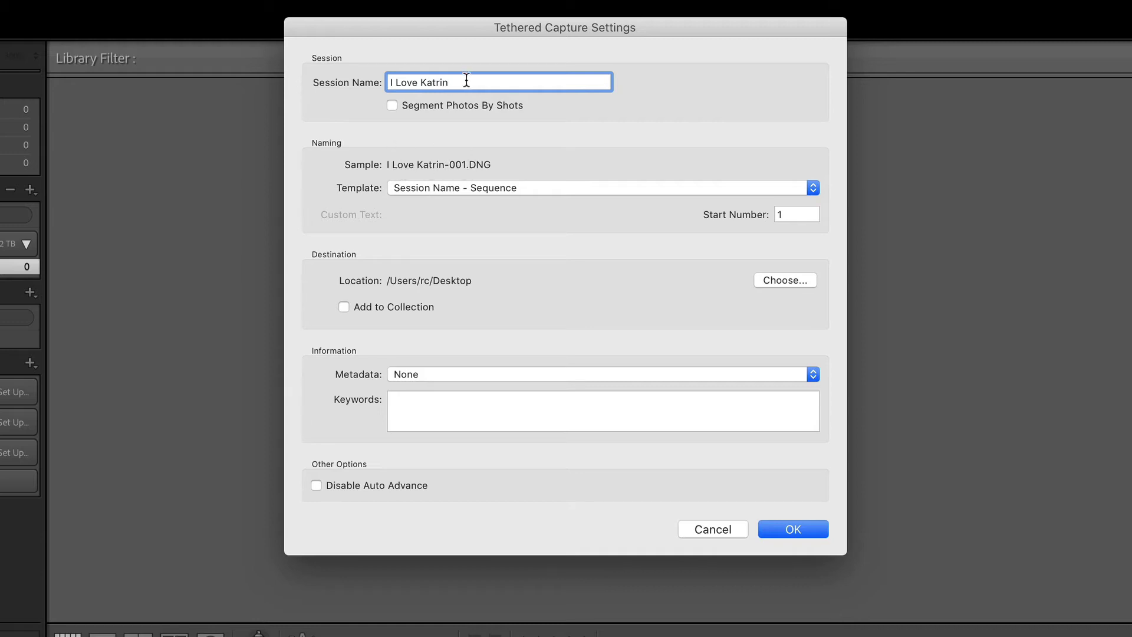
{"action": "left_click_drag", "start_coordinate": [467, 80], "coordinate": [278, 74]}
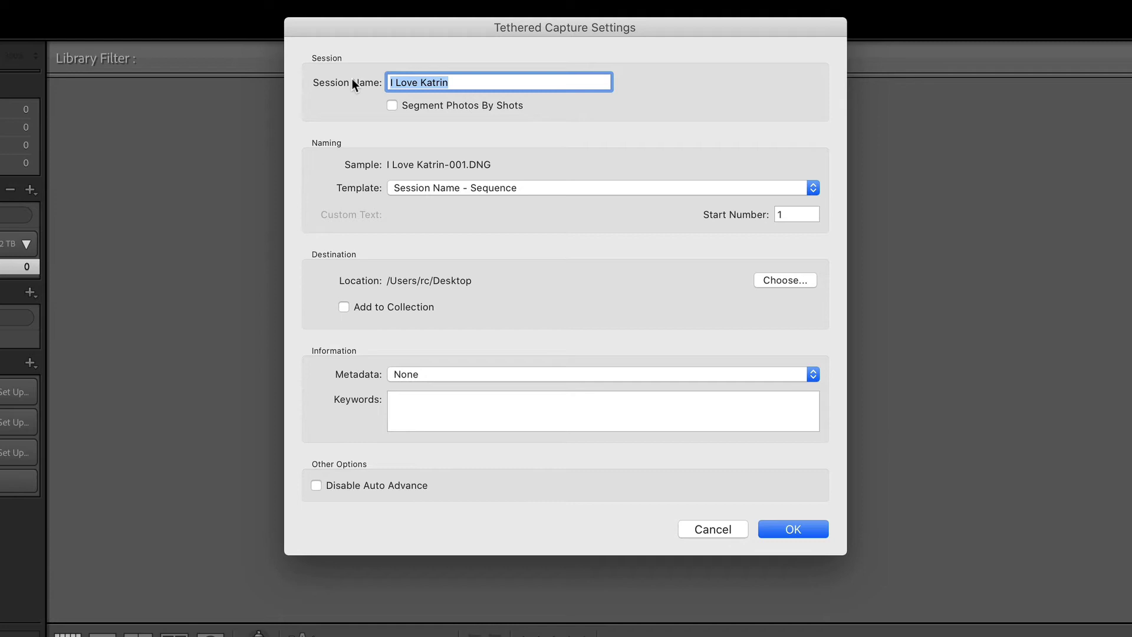
{"action": "type", "text": "Sample_Stuid"}
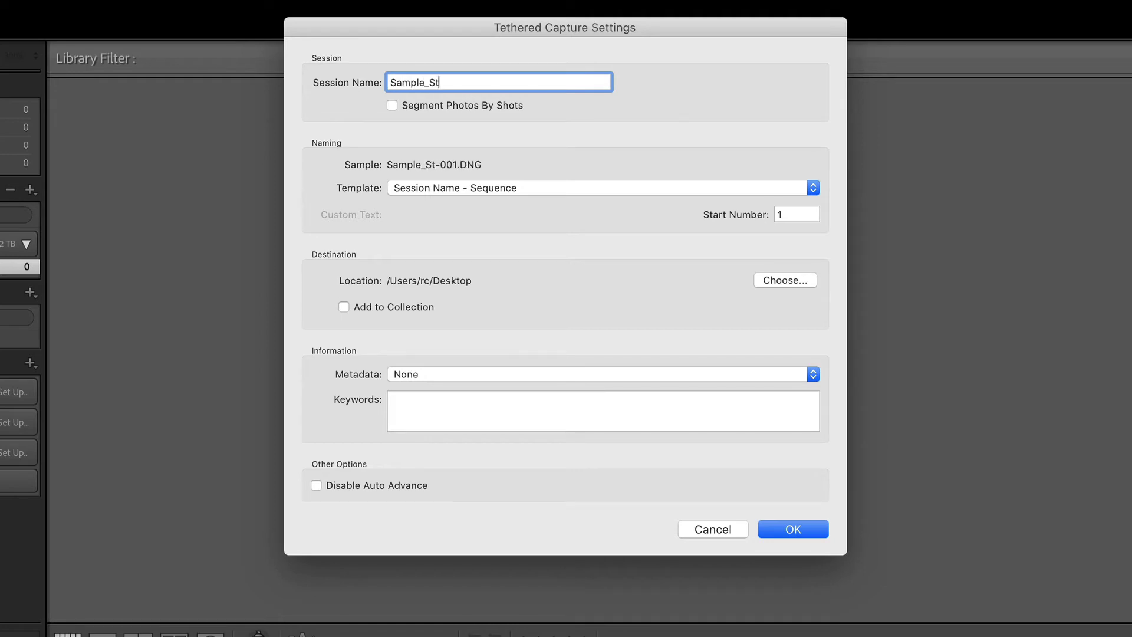
{"action": "key", "text": "BackSpace"}
{"action": "key", "text": "BackSpace"}
{"action": "type", "text": "dio"}
Step: Open the Filename Template Editor and clear all existing tokens from the template
{"action": "left_click", "coordinate": [535, 188]}
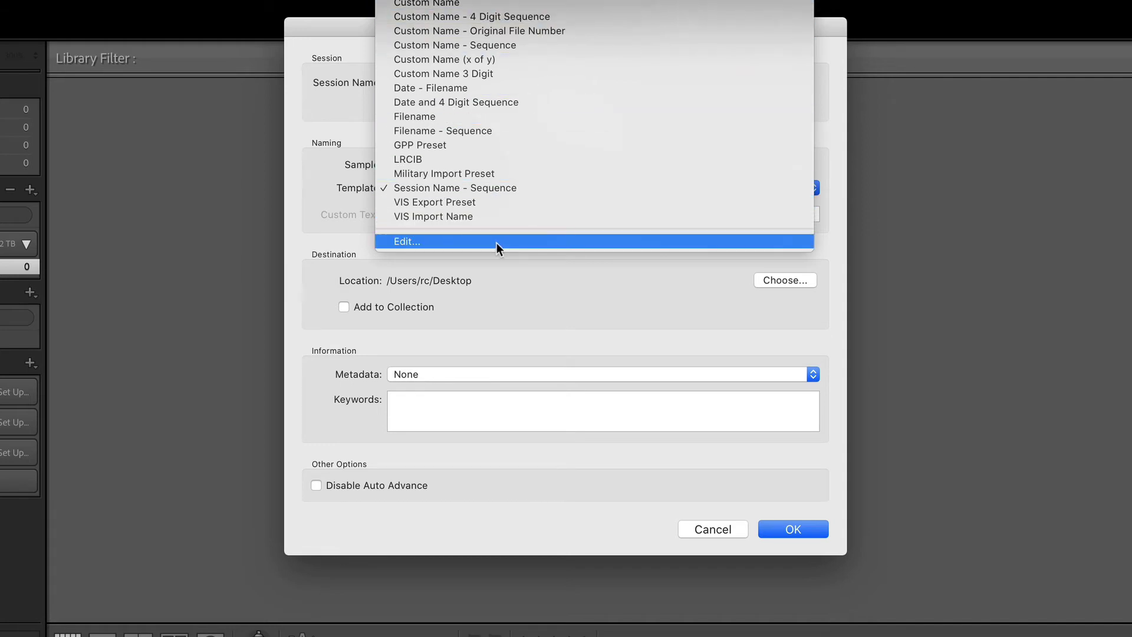
{"action": "left_click", "coordinate": [337, 162]}
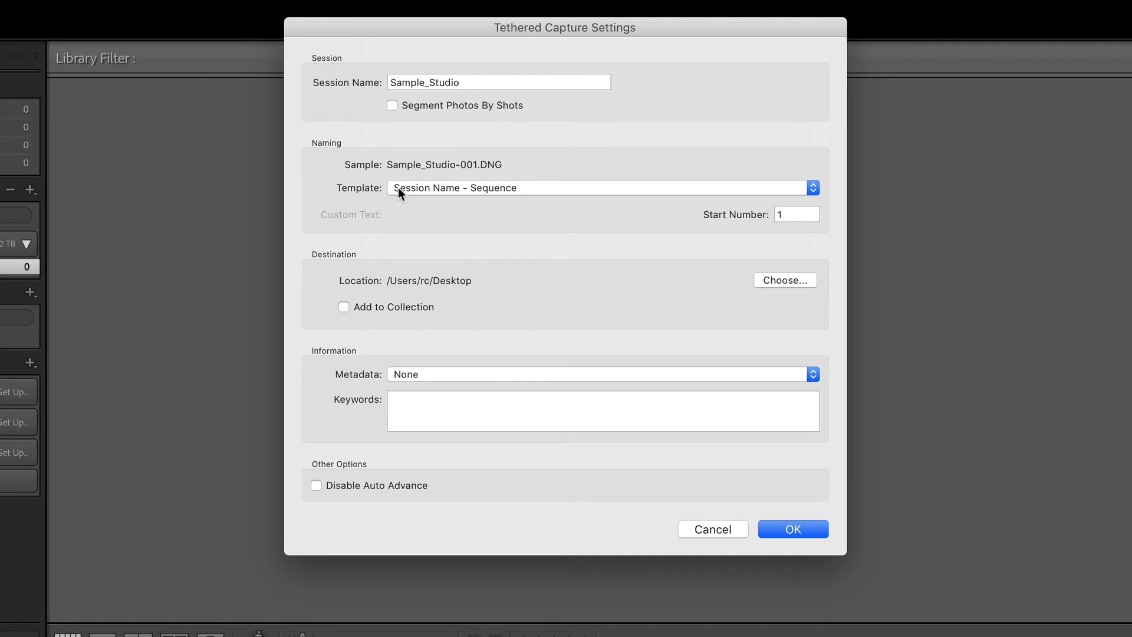
{"action": "left_click", "coordinate": [399, 188]}
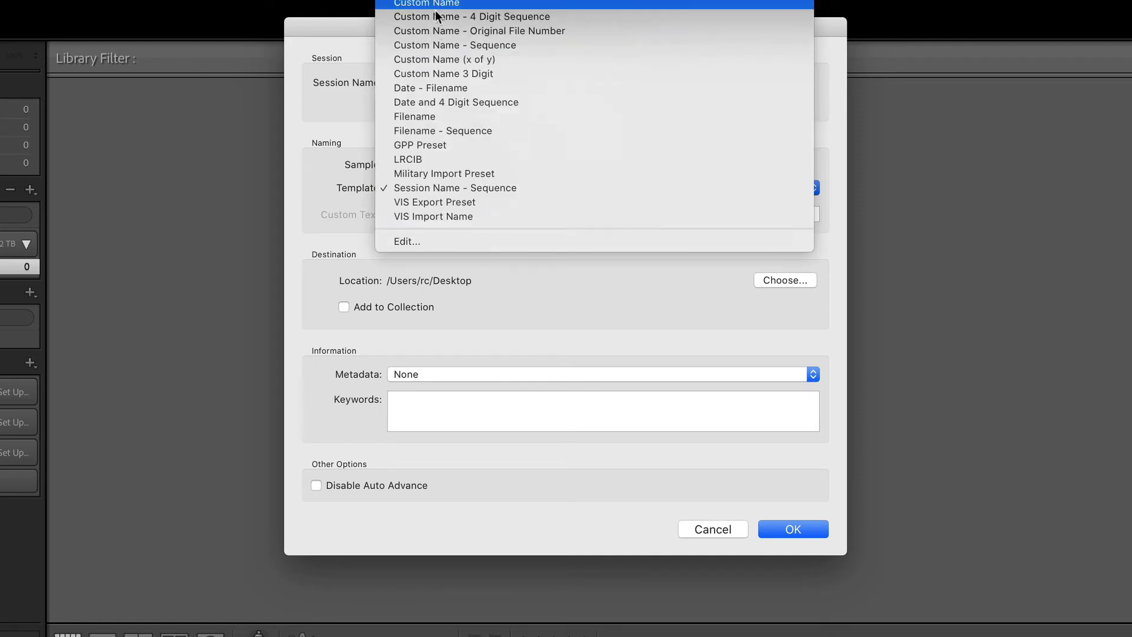
{"action": "left_click", "coordinate": [407, 240]}
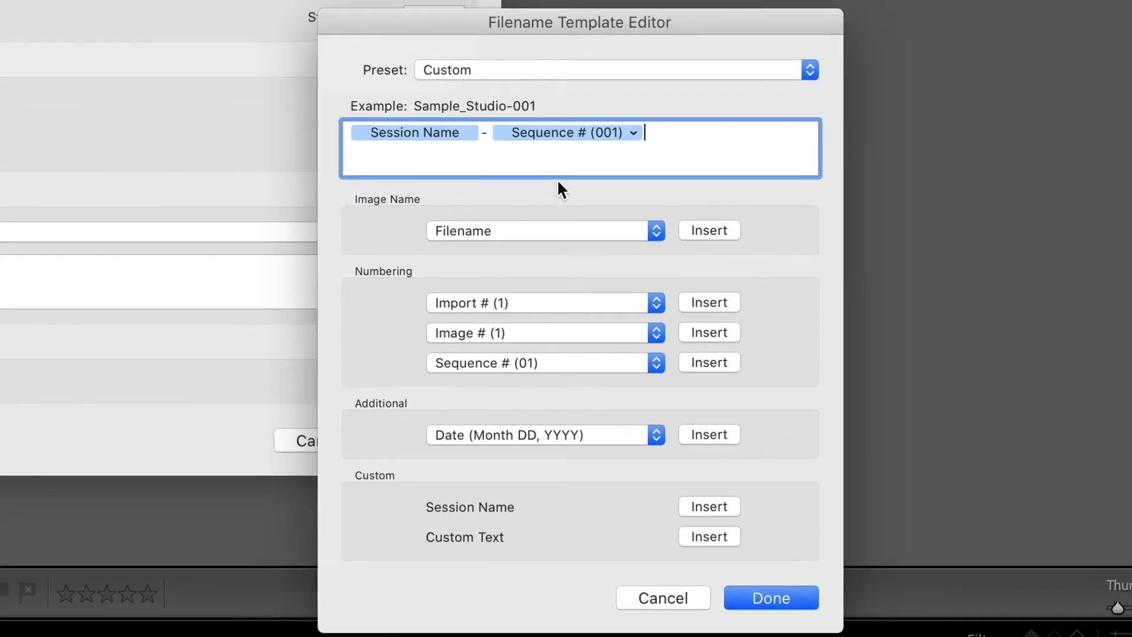
{"action": "left_click_drag", "start_coordinate": [707, 142], "coordinate": [291, 142]}
{"action": "key", "text": "BackSpace"}
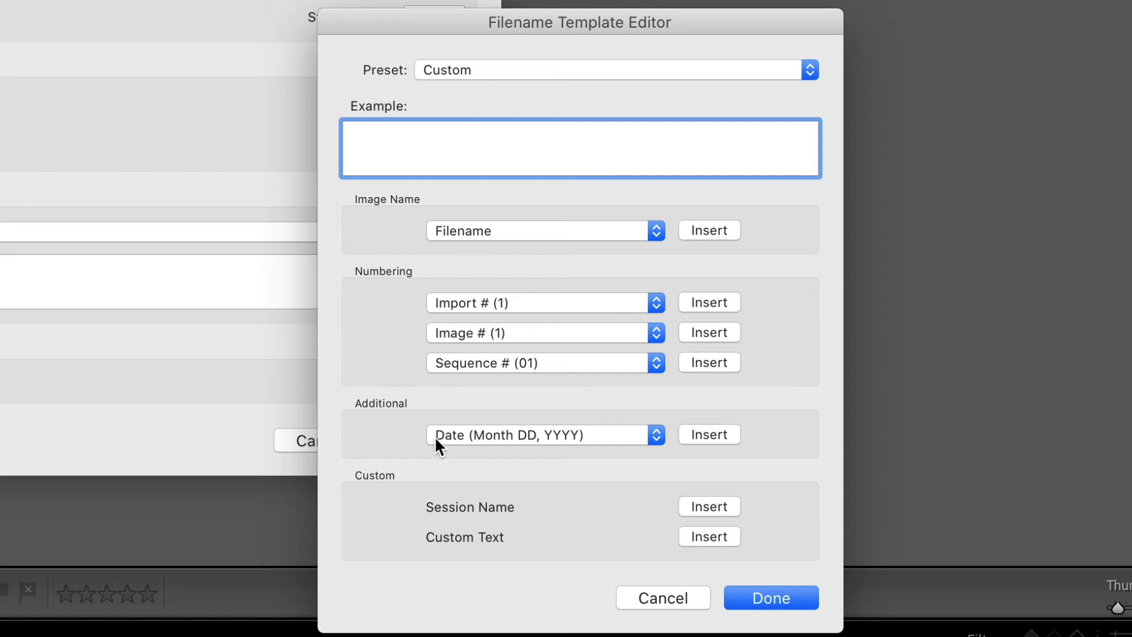
{"action": "left_click", "coordinate": [705, 435]}
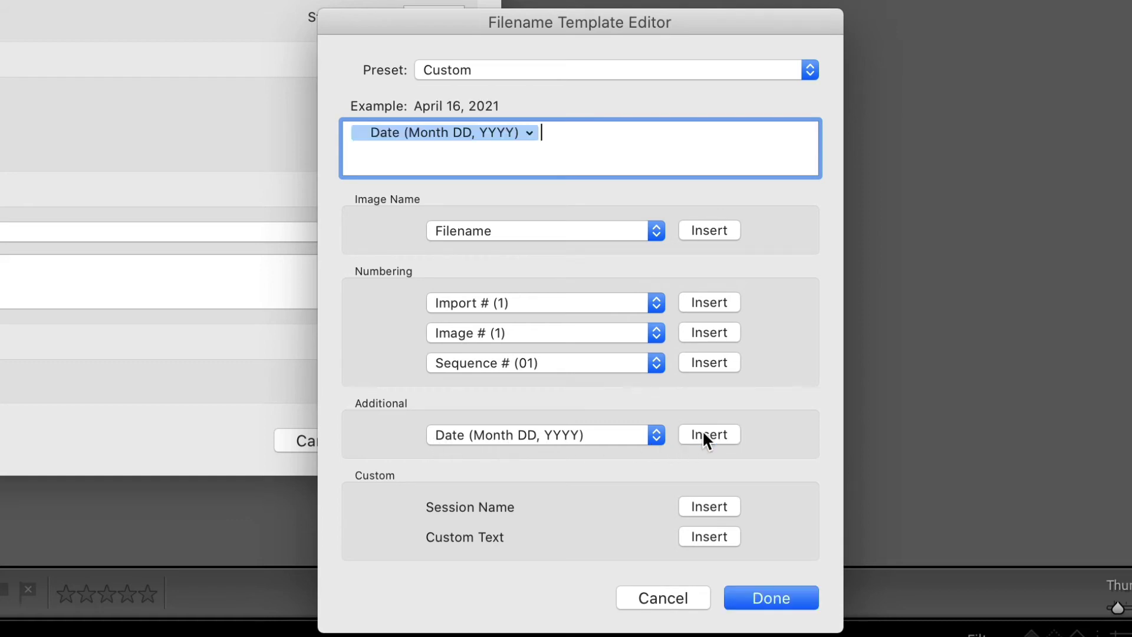
{"action": "type", "text": "-"}
{"action": "left_click", "coordinate": [489, 362]}
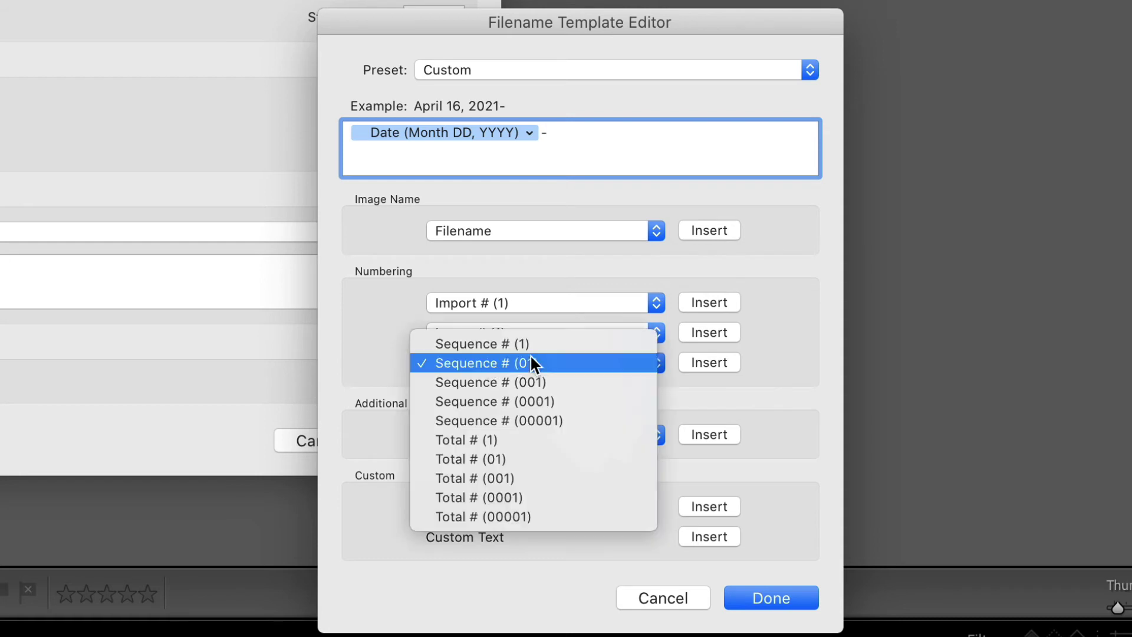
{"action": "left_click", "coordinate": [593, 401]}
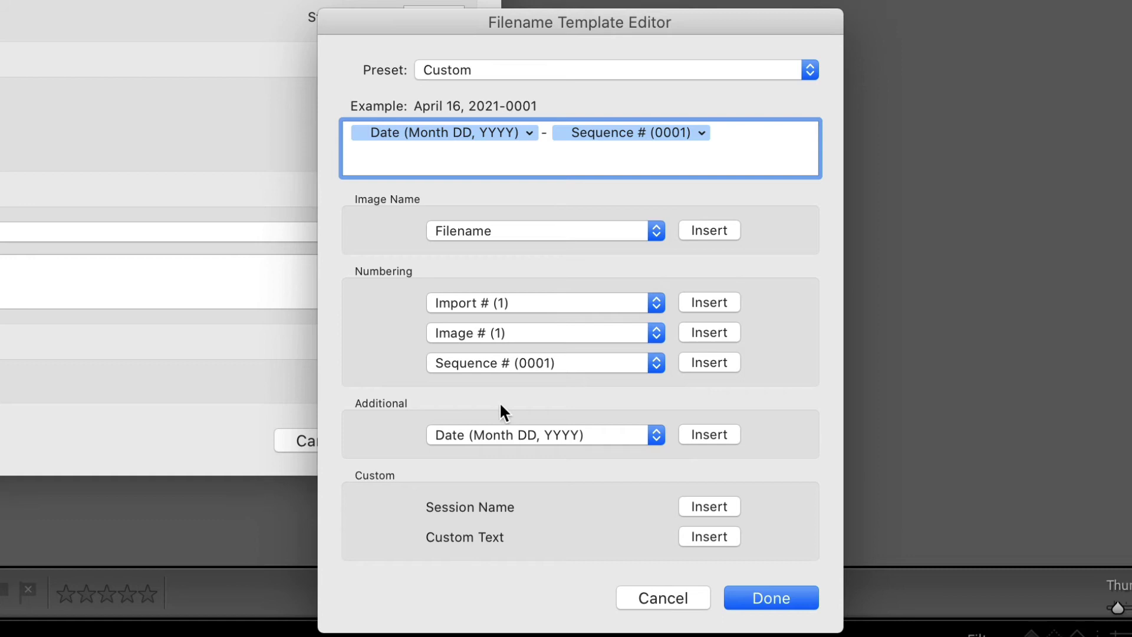
{"action": "left_click", "coordinate": [529, 133]}
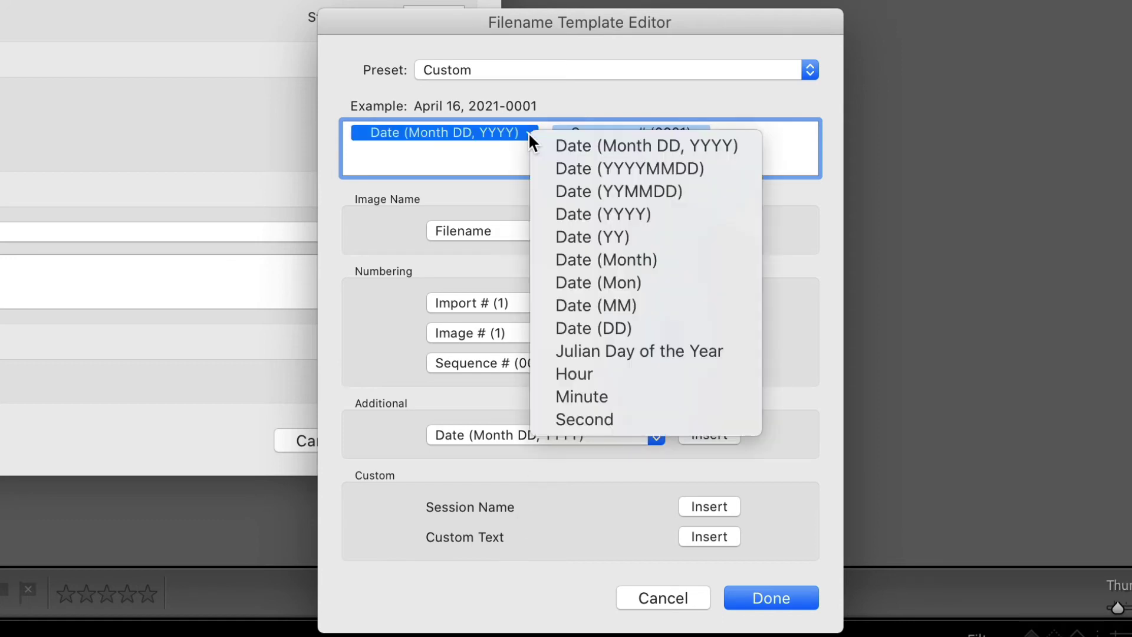
{"action": "left_click", "coordinate": [568, 166]}
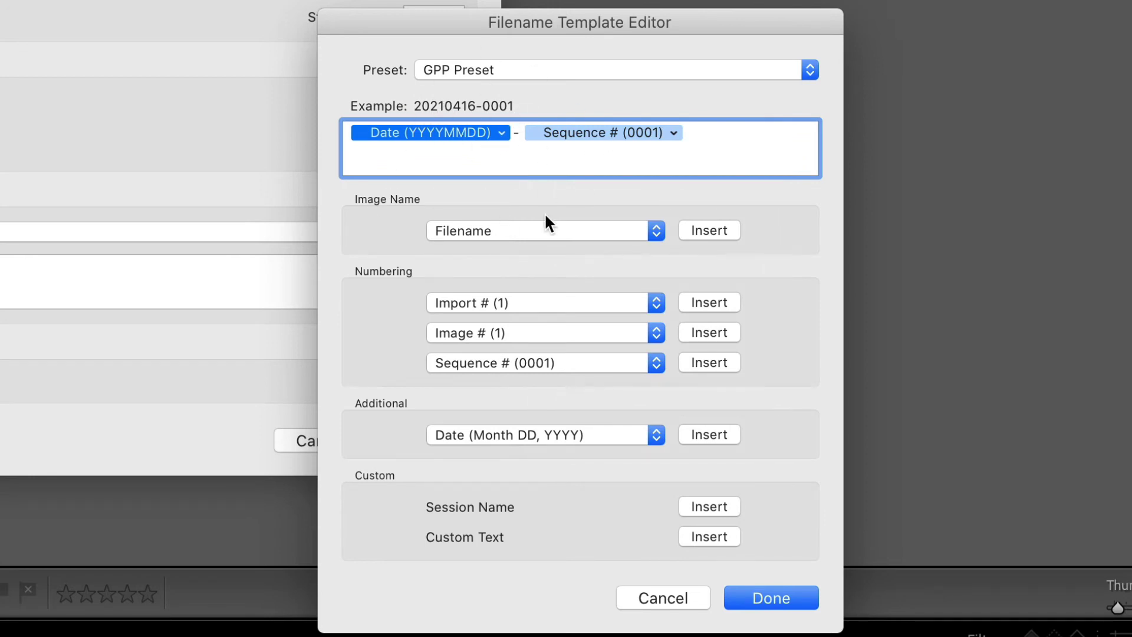
{"action": "left_click", "coordinate": [546, 70]}
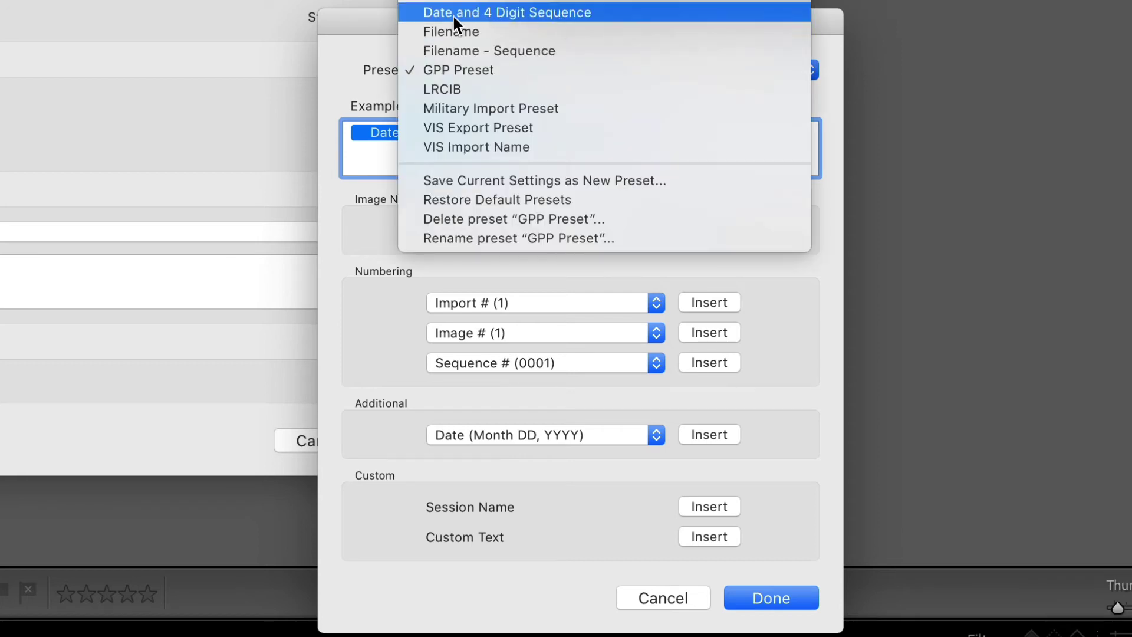
Step: Save the current filename template as a new preset named Hey You
{"action": "left_click", "coordinate": [594, 182]}
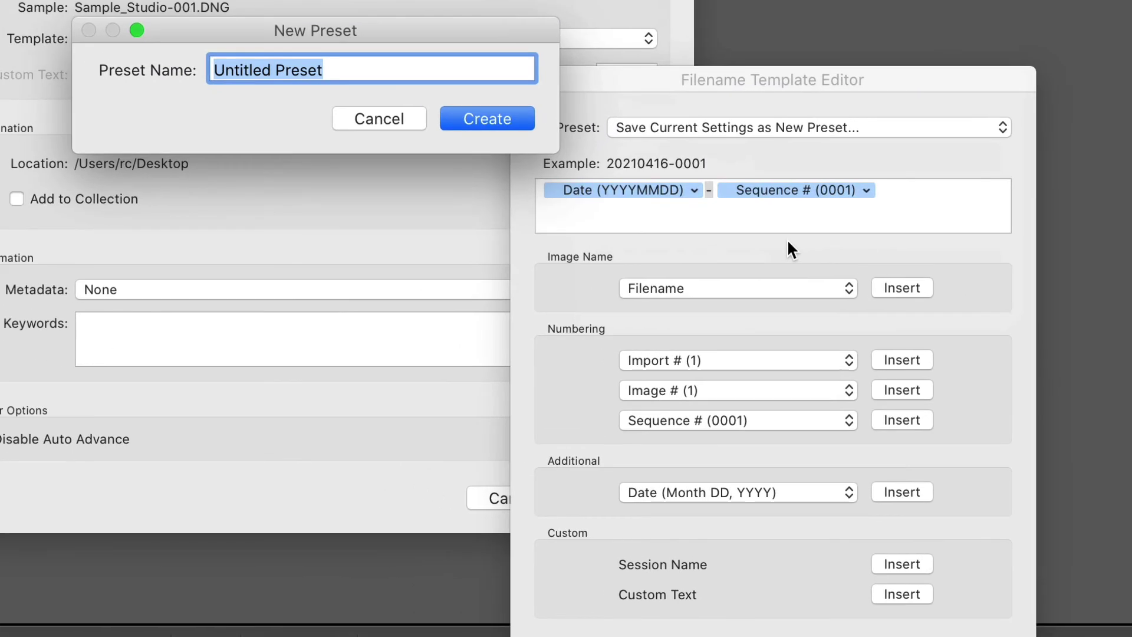
{"action": "type", "text": "Hey You"}
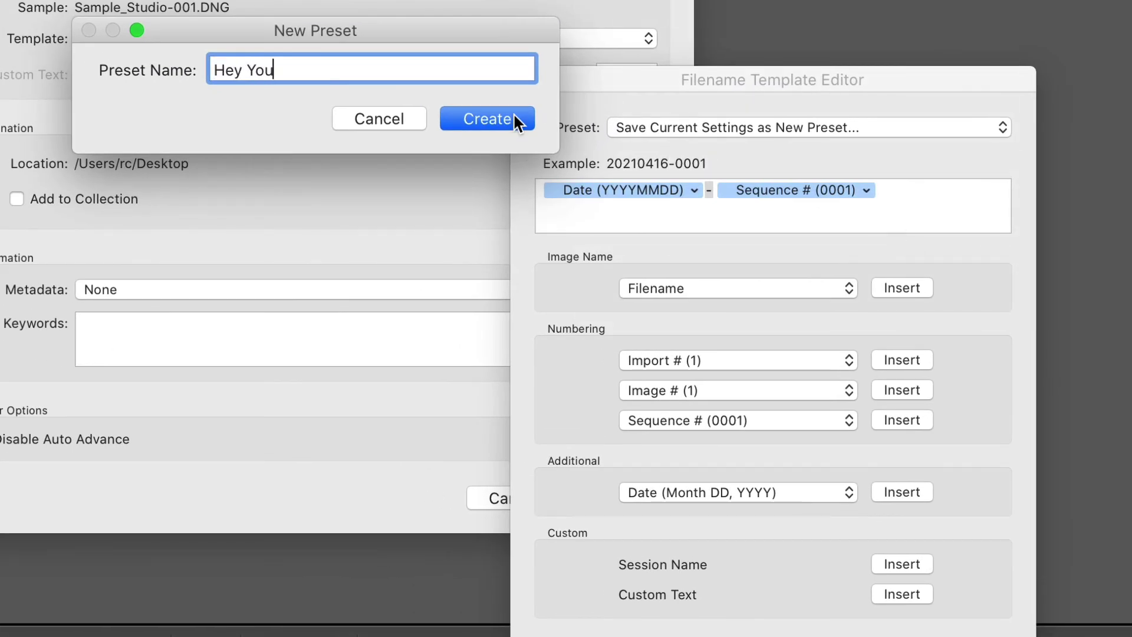
{"action": "left_click", "coordinate": [513, 117]}
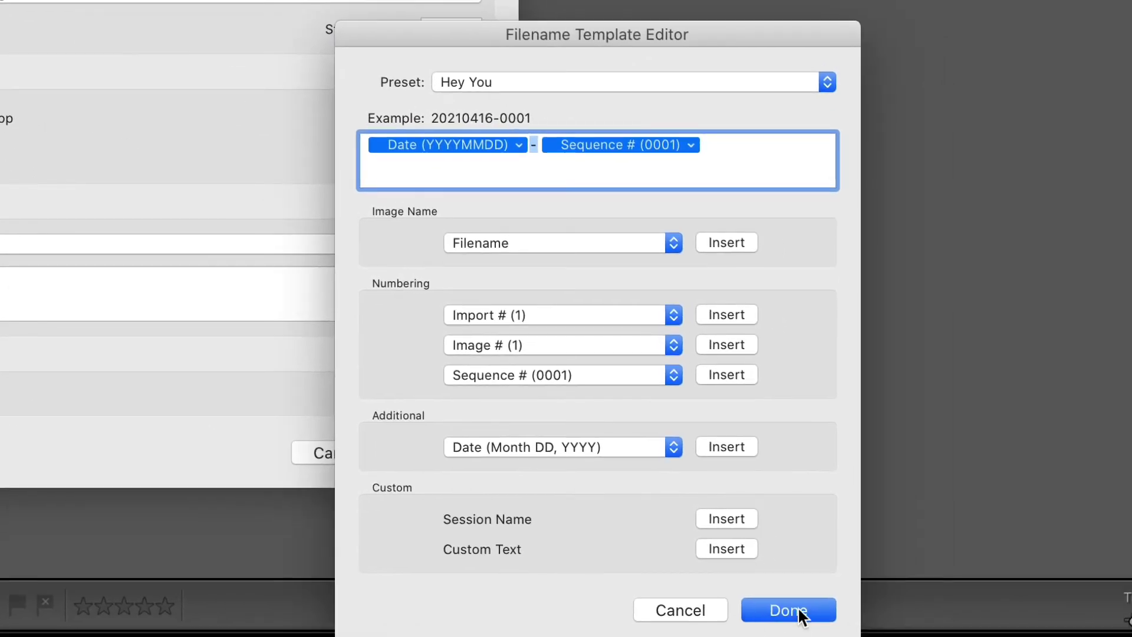
{"action": "left_click", "coordinate": [799, 608]}
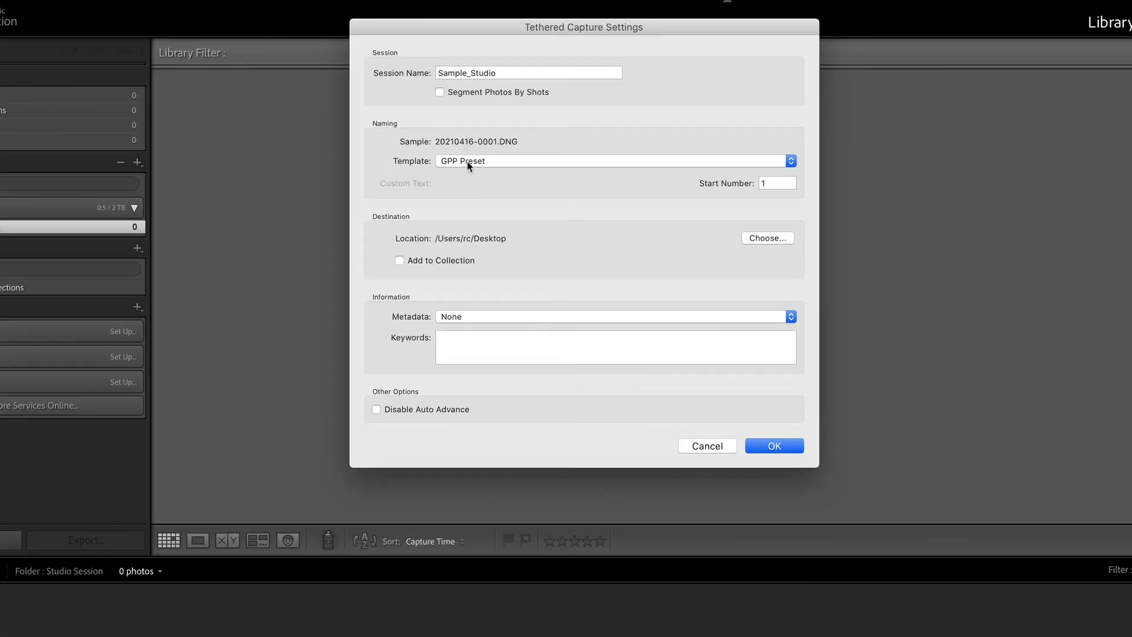
Step: Select the Hey You naming template for the session, giving sample name 20210416-0001.DNG
{"action": "left_click", "coordinate": [468, 162]}
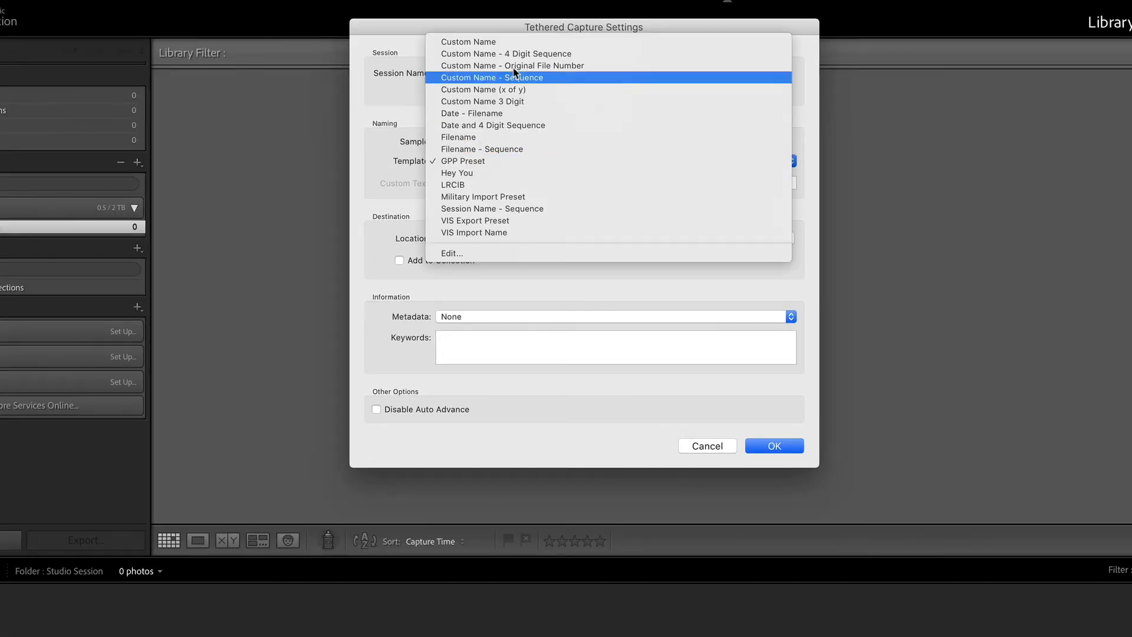
{"action": "left_click", "coordinate": [513, 125]}
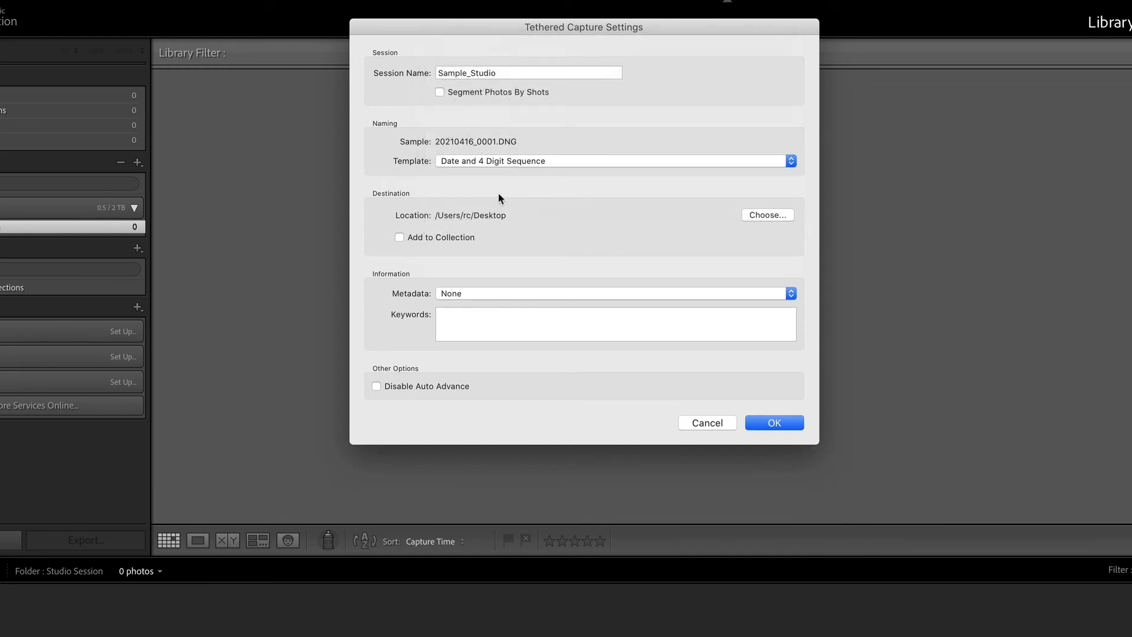
{"action": "left_click", "coordinate": [515, 157]}
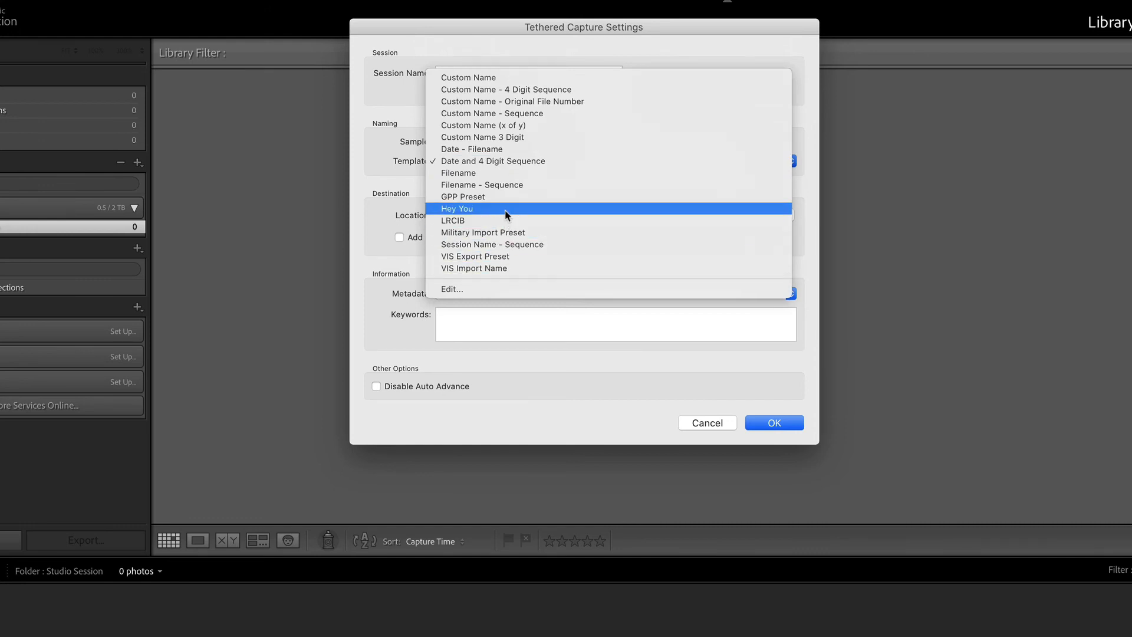
{"action": "left_click", "coordinate": [477, 169]}
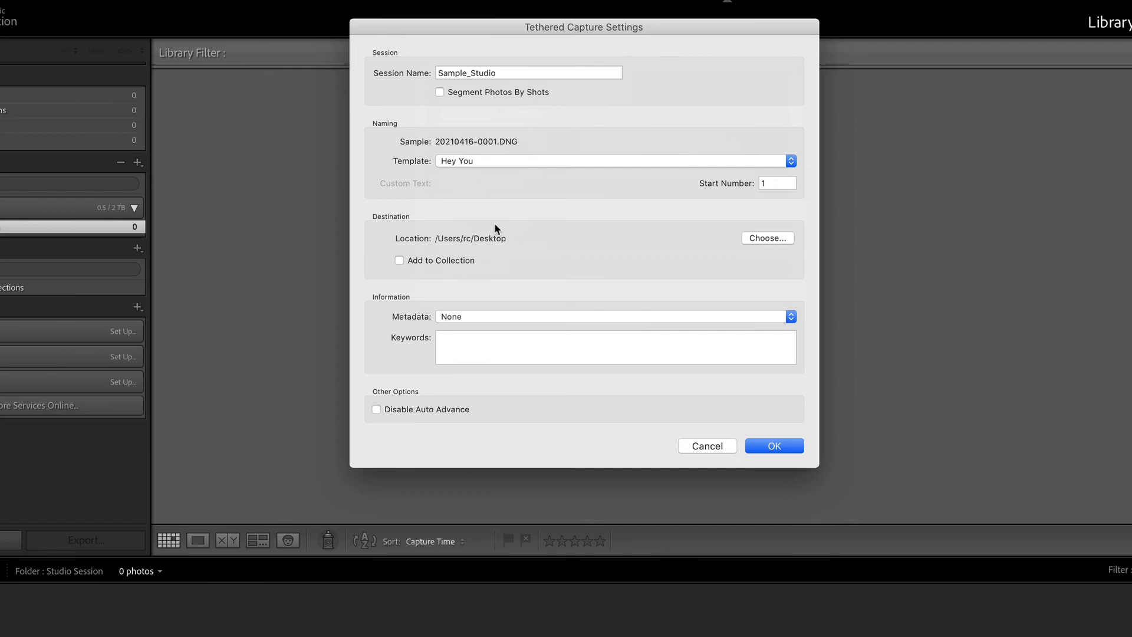
Step: Apply the 2021 Copyright 1 metadata preset and start the Sample_Studio tethered capture session
{"action": "double_click", "coordinate": [504, 72]}
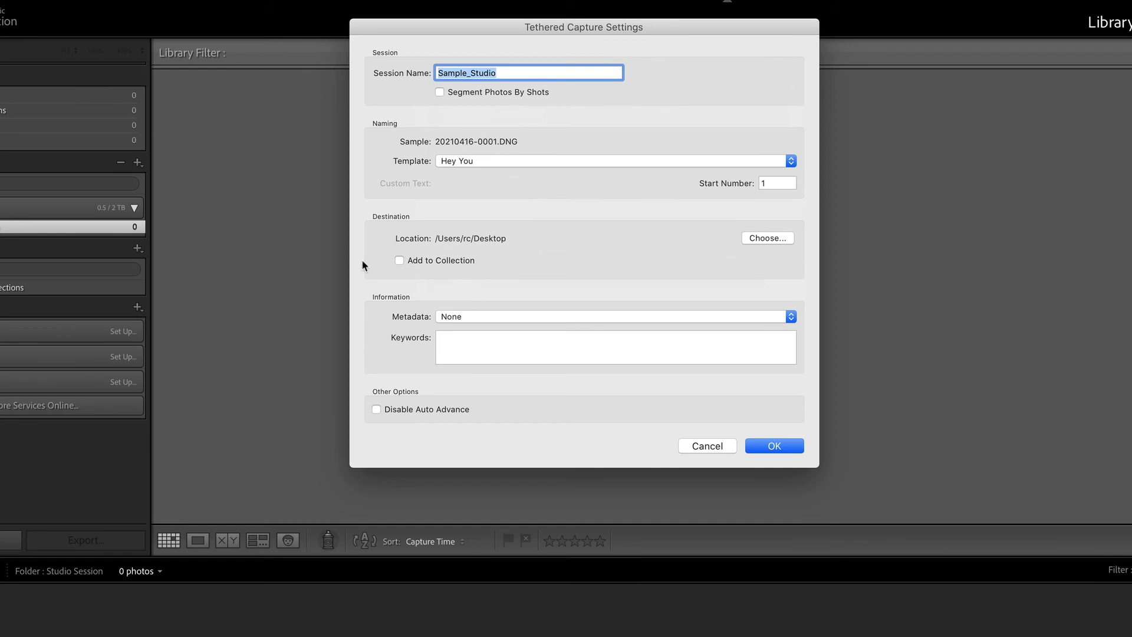
{"action": "left_click", "coordinate": [469, 318]}
{"action": "left_click", "coordinate": [522, 349]}
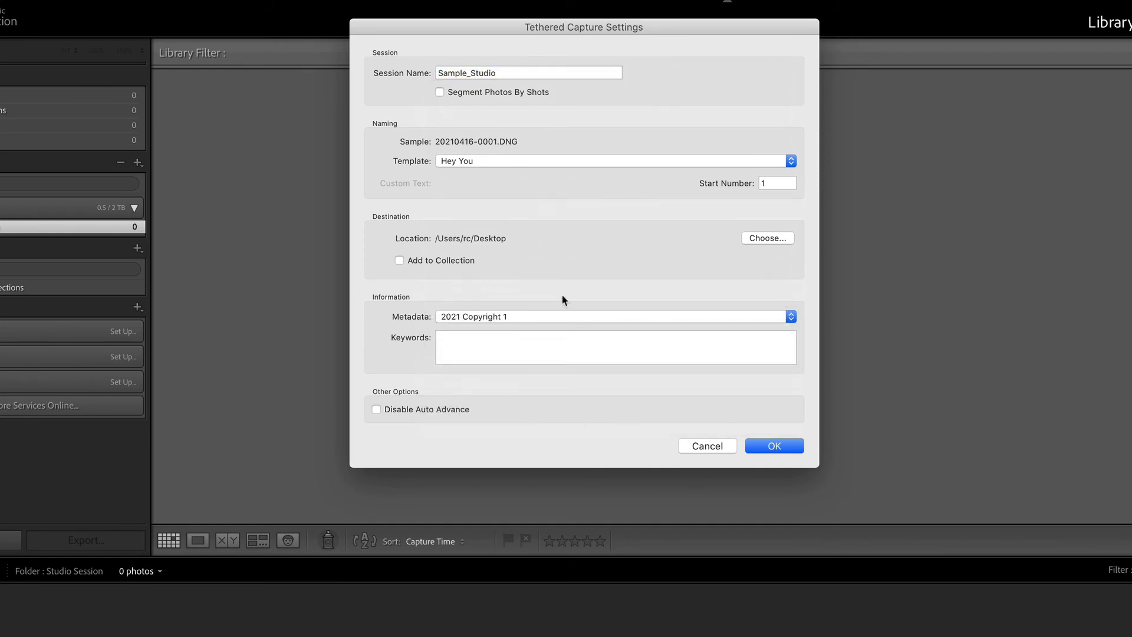
{"action": "left_click", "coordinate": [506, 349]}
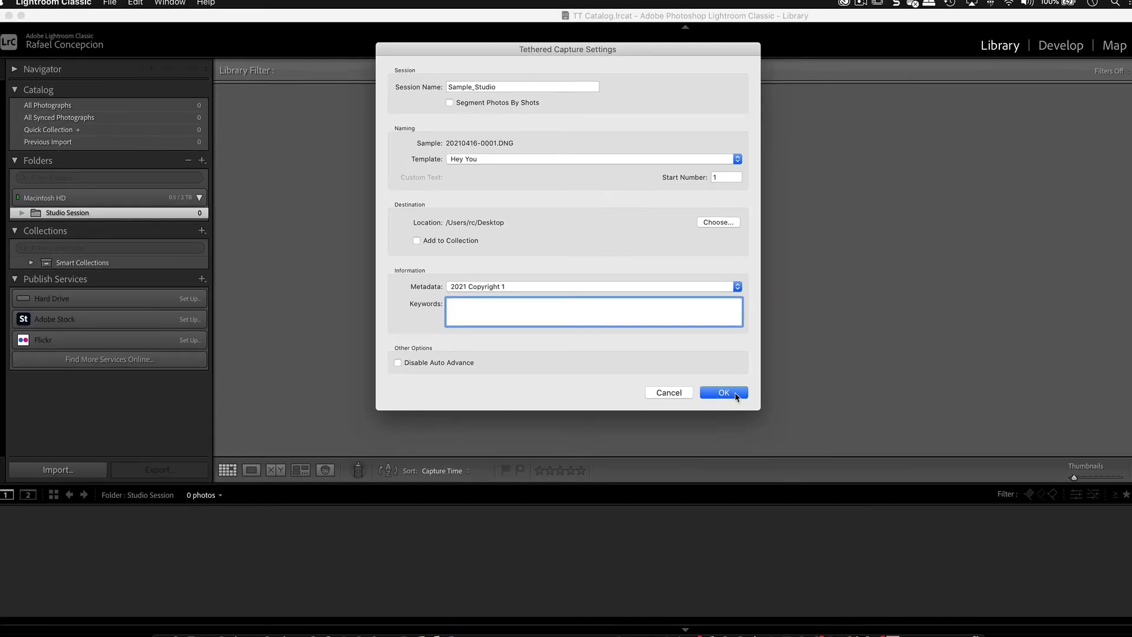
{"action": "left_click", "coordinate": [729, 387]}
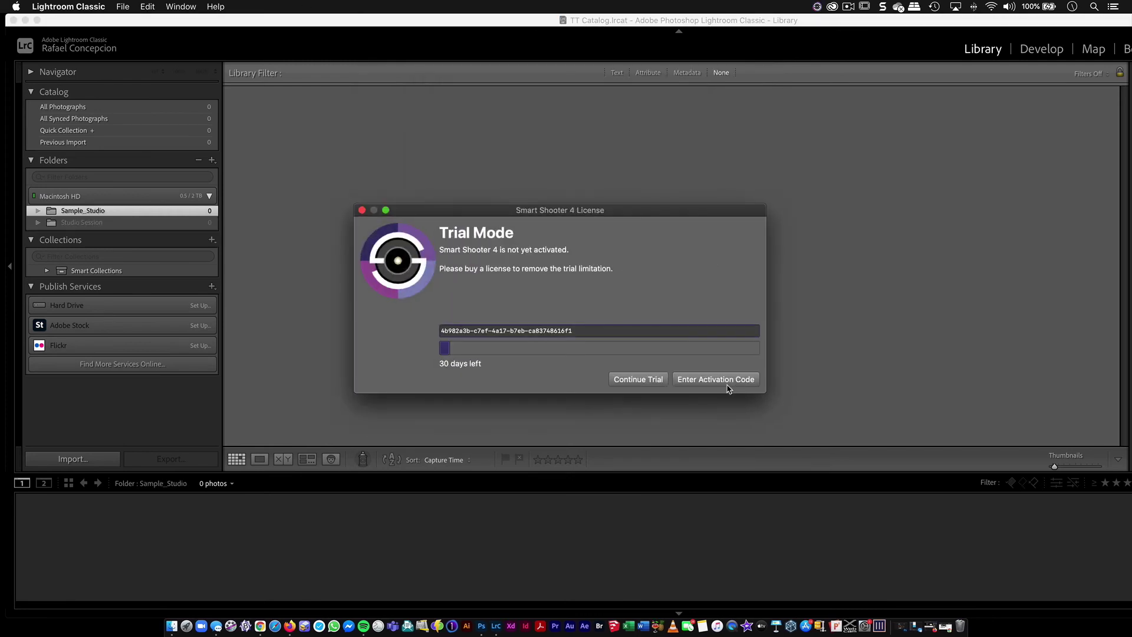
Step: Dismiss the Smart Shooter 4 license notice by continuing the trial
{"action": "left_click", "coordinate": [658, 382]}
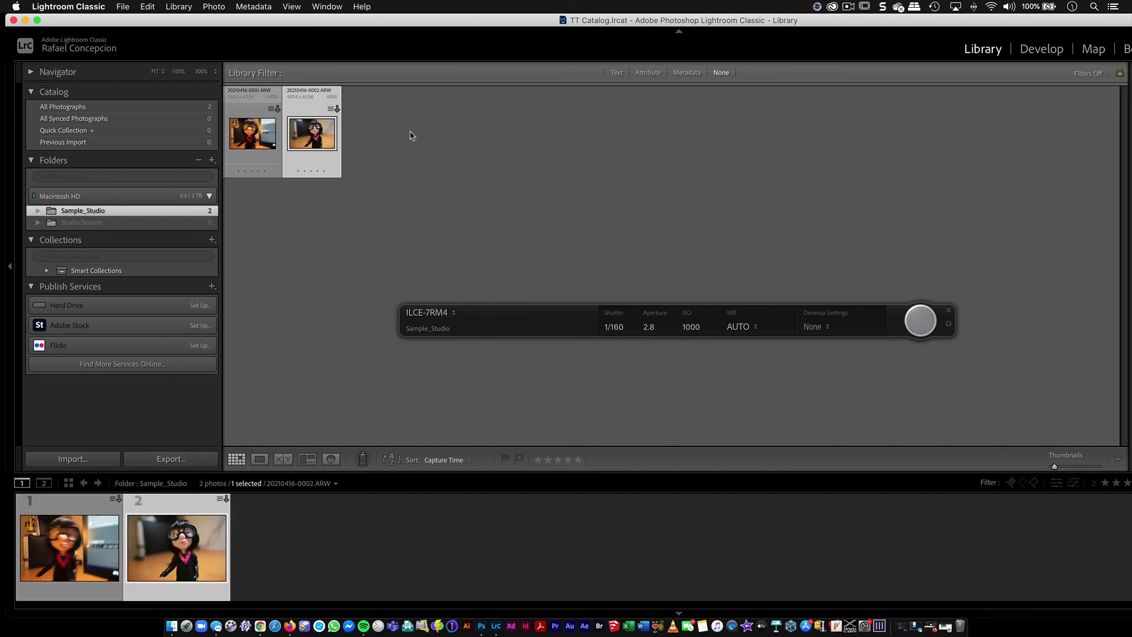
{"action": "double_click", "coordinate": [321, 140]}
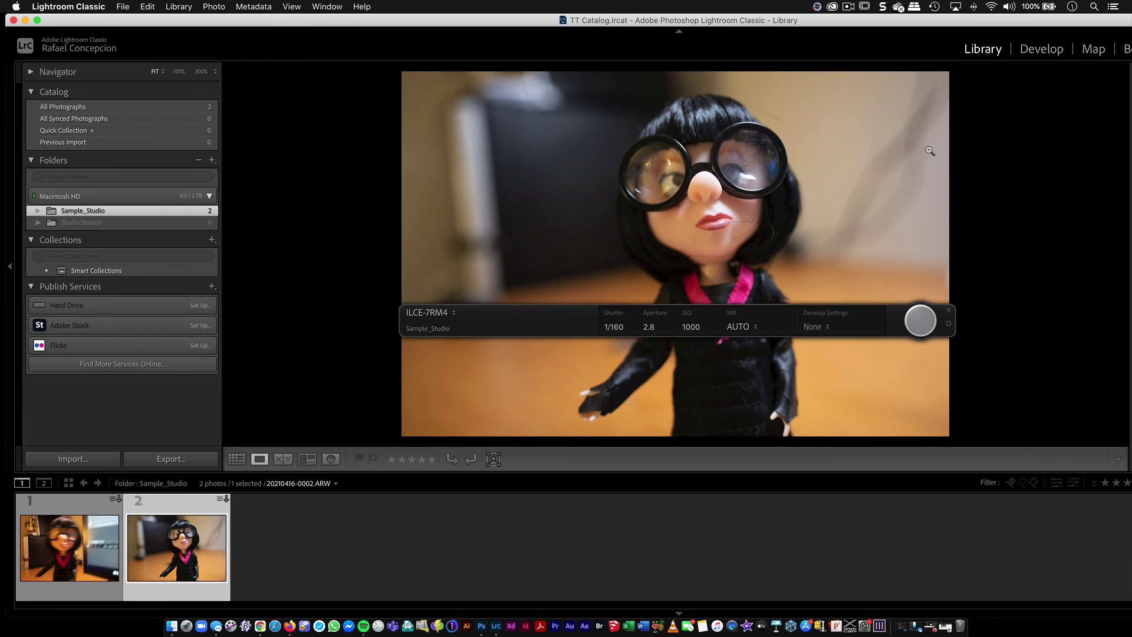
{"action": "left_click", "coordinate": [37, 20]}
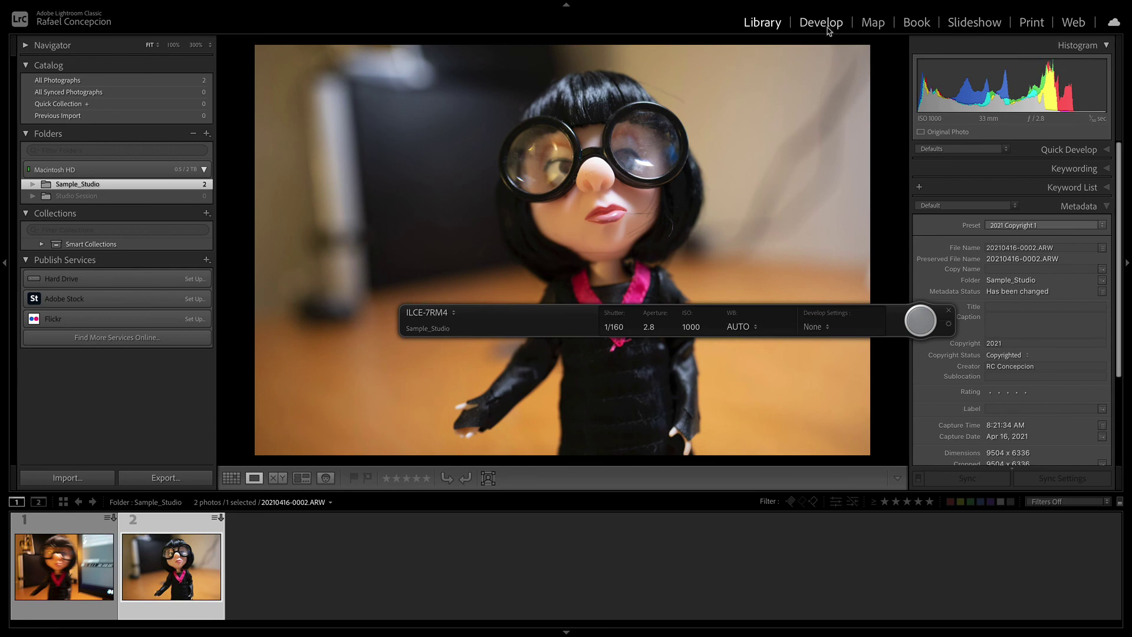
{"action": "left_click", "coordinate": [821, 23]}
{"action": "left_click", "coordinate": [1081, 197]}
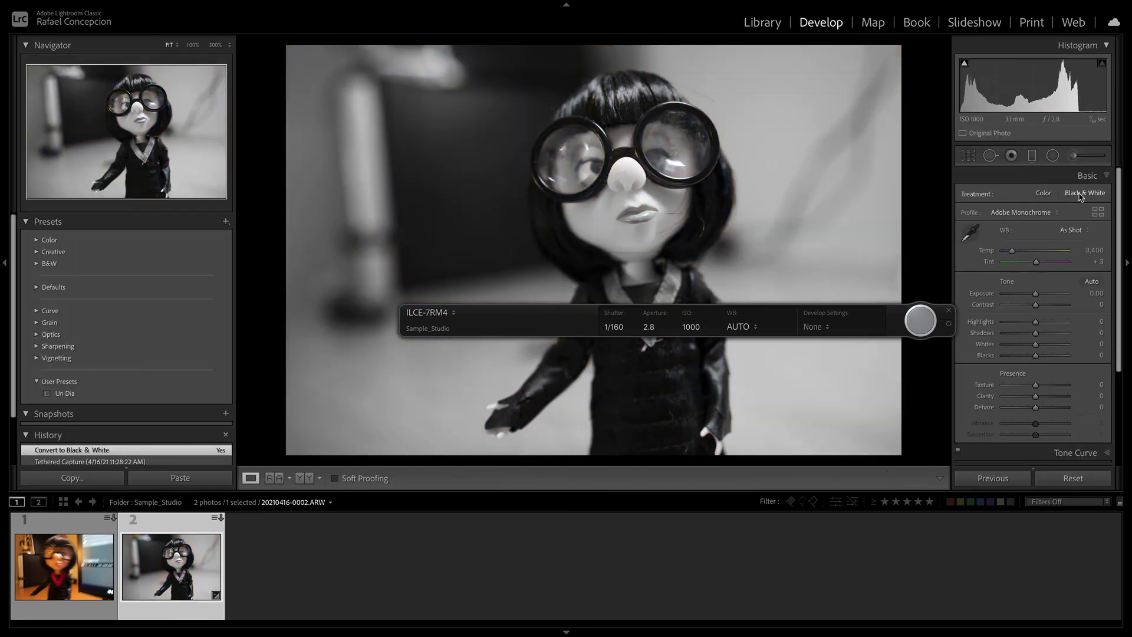